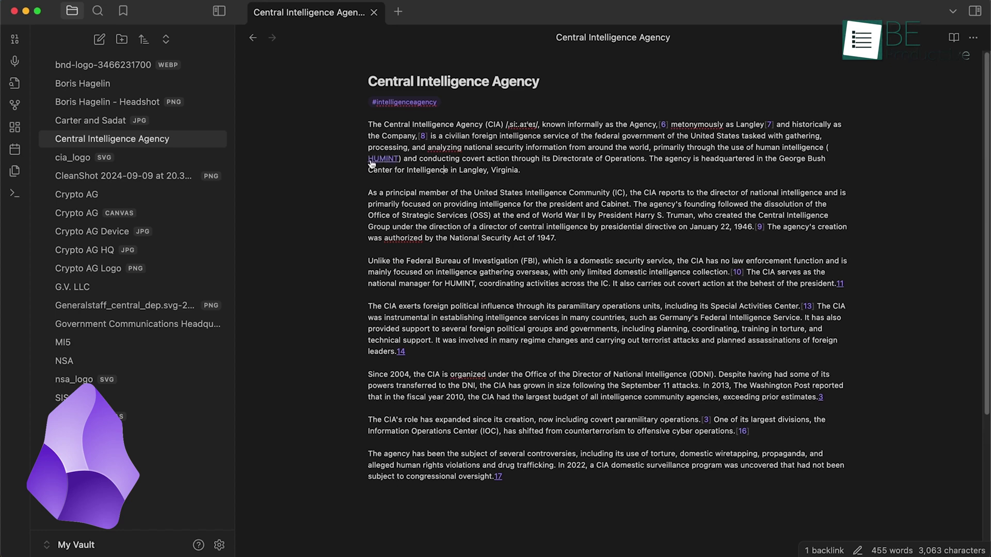
Create the HUMINT note reading 'People to people spying', then return to the Central Intelligence Agency note.
click(103, 42)
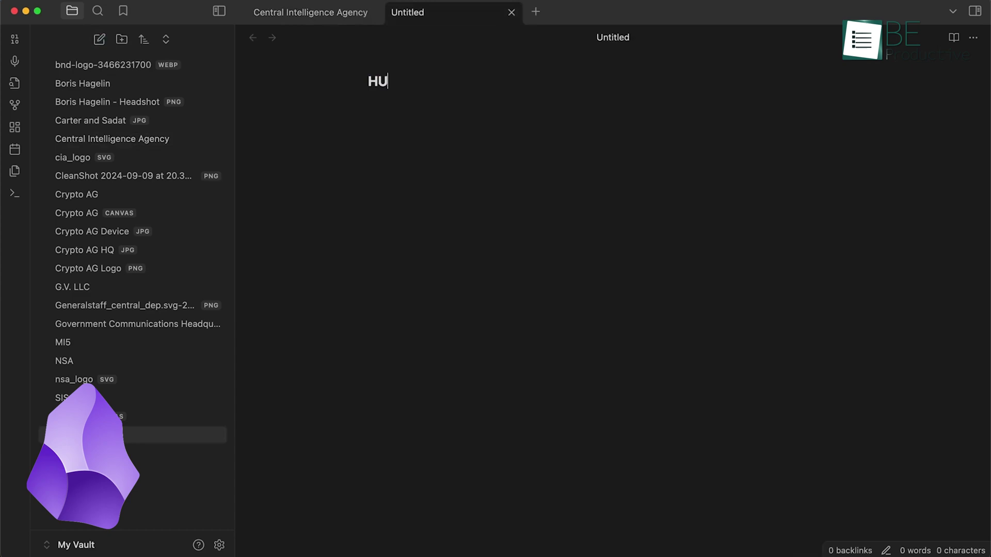
key(Return)
text(People to pe)
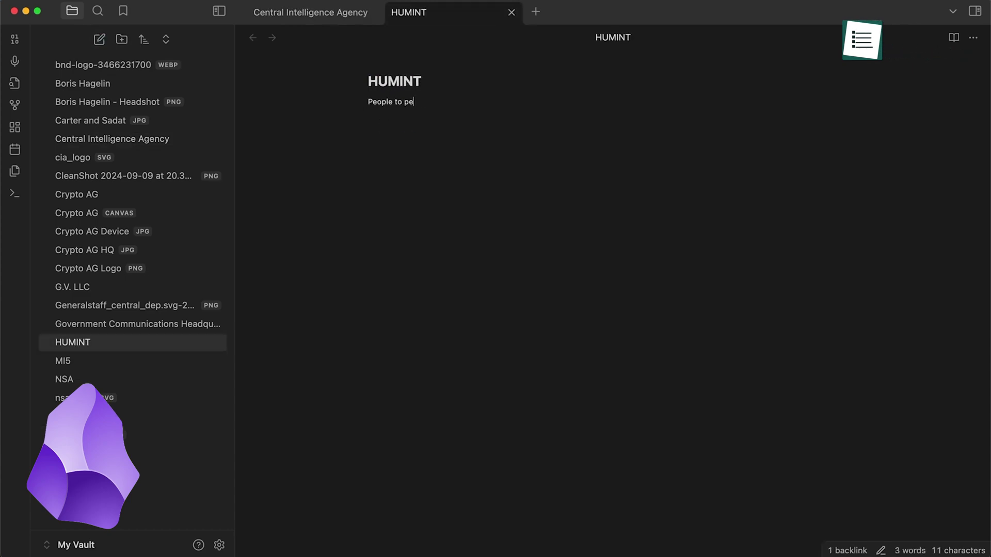
text(ople spying)
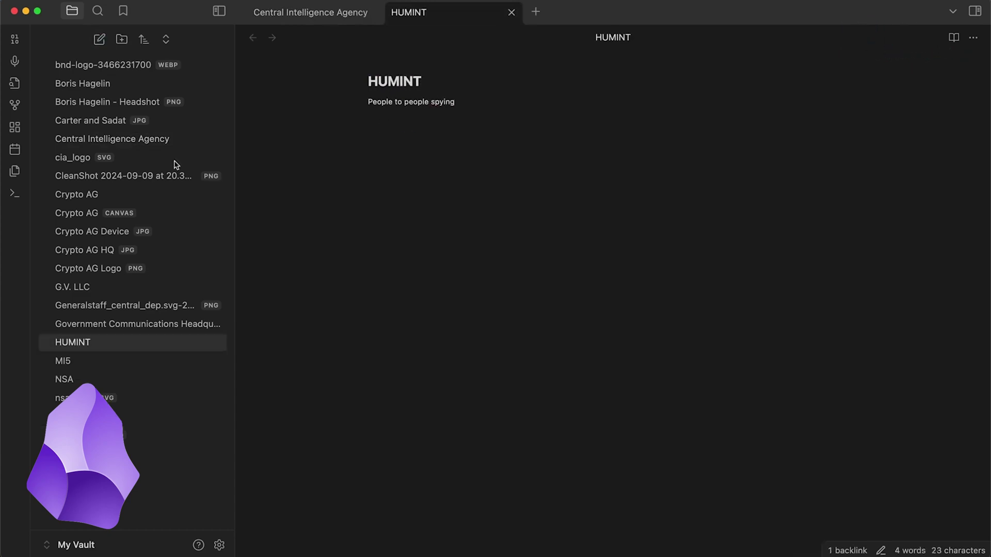
click(141, 144)
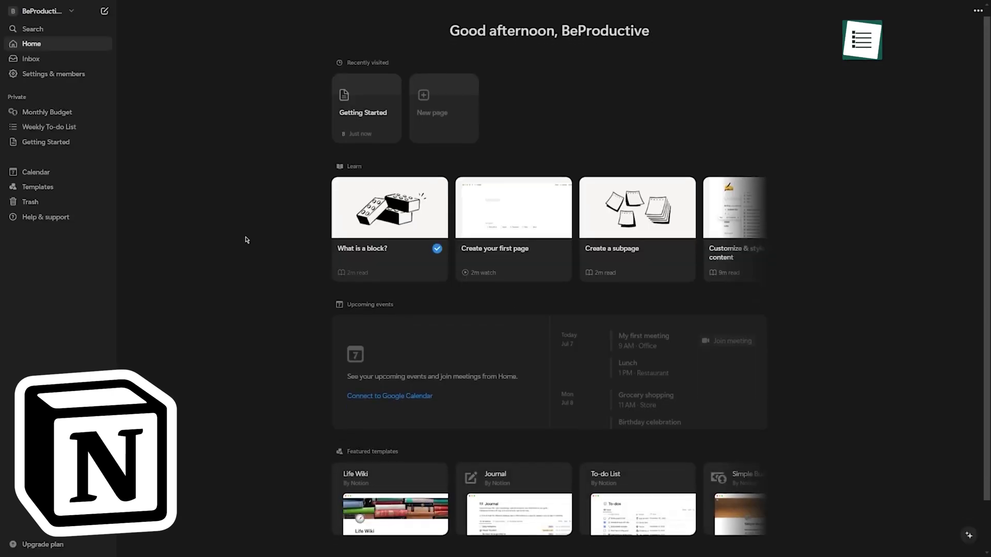
Go from Getting Started to the Templates gallery and scroll through its template categories.
click(356, 129)
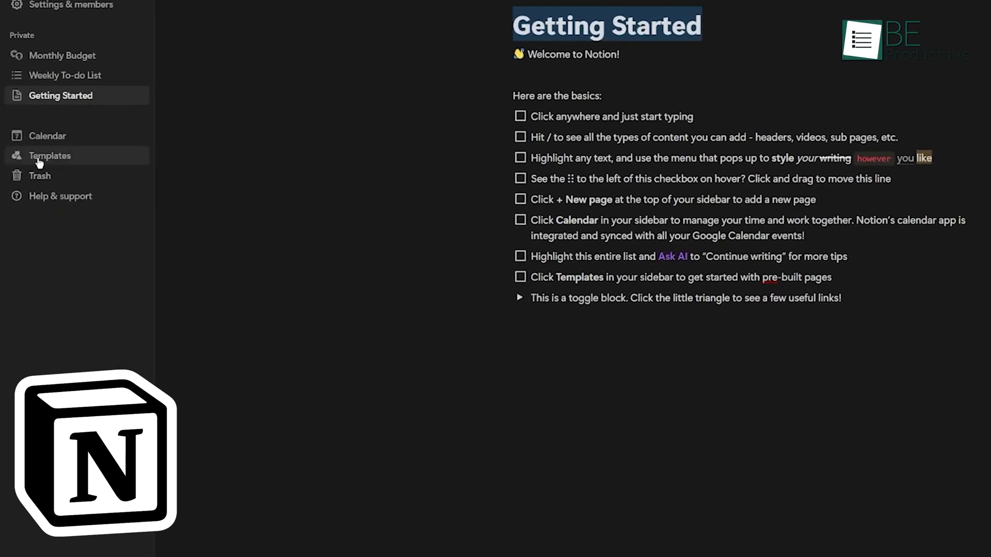
click(31, 191)
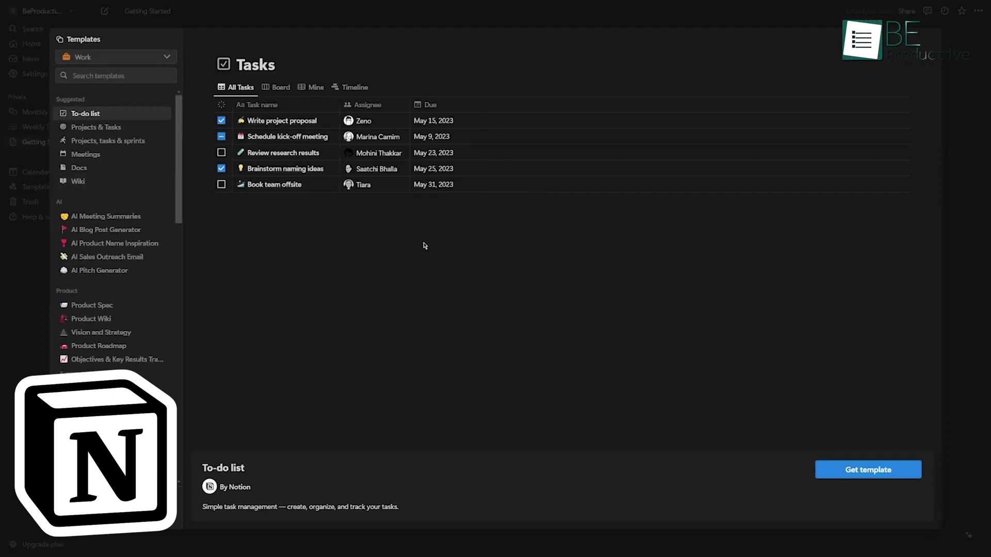
scroll(176, 274, down, 5)
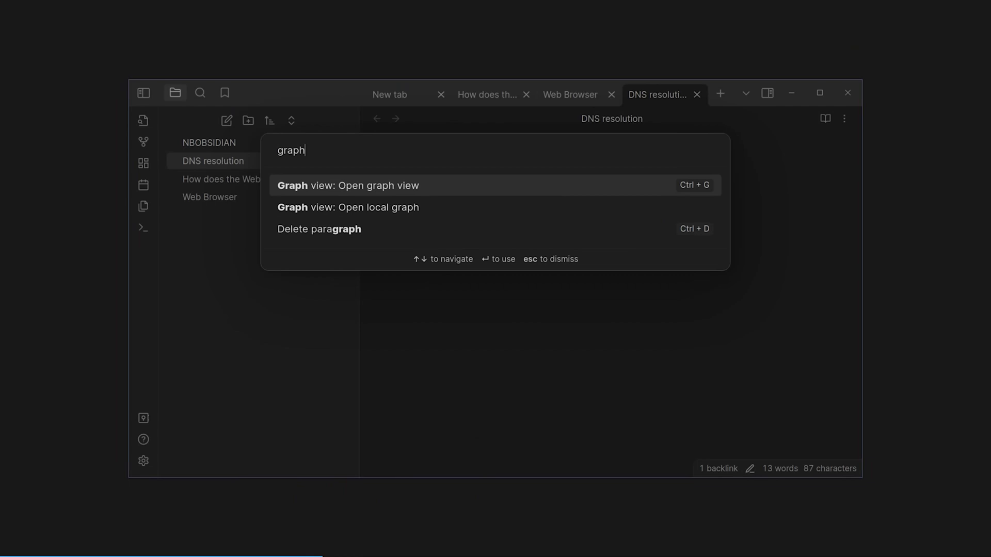
Run the graph view command, then select and zoom to the Washington Post card on the canvas.
key(Return)
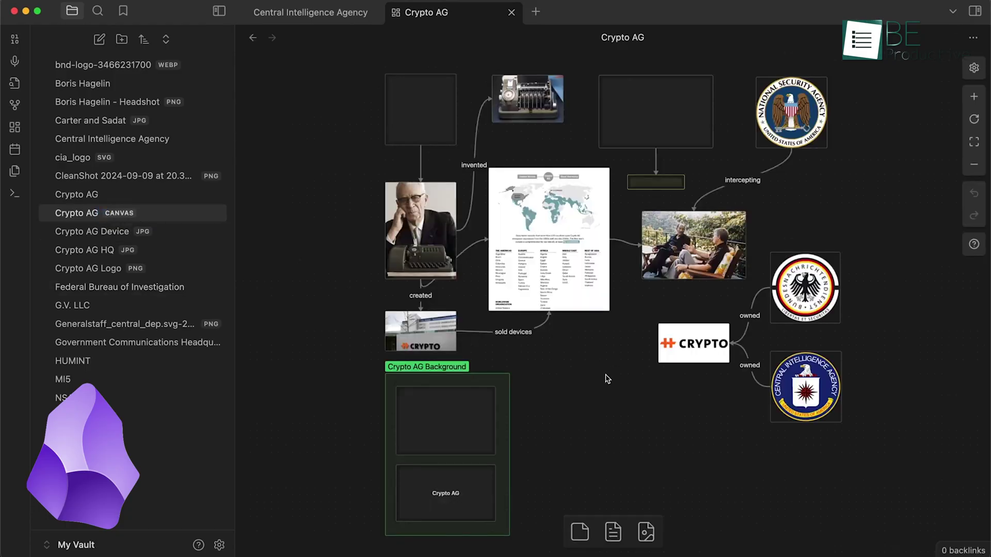
scroll(592, 342, up, 5)
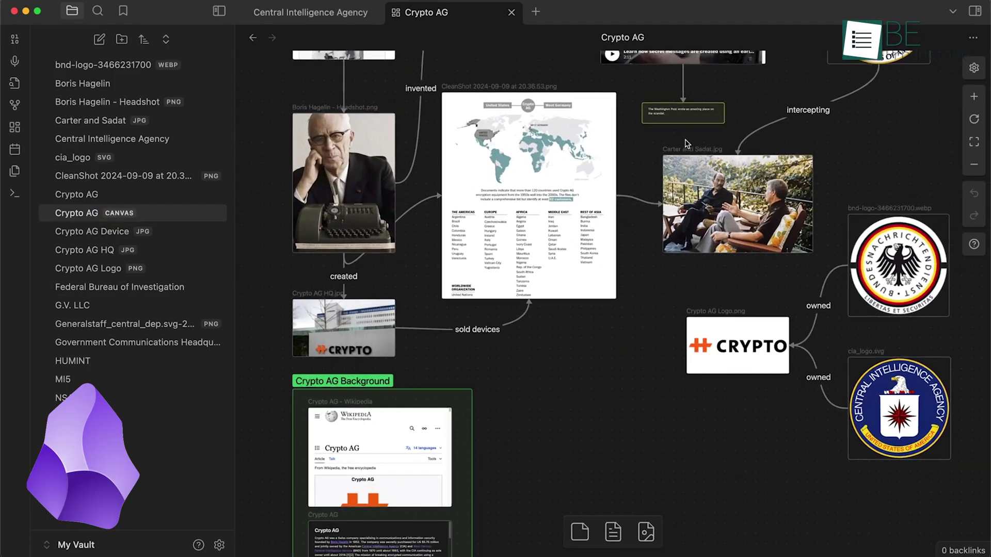
click(686, 122)
key(shift+2)
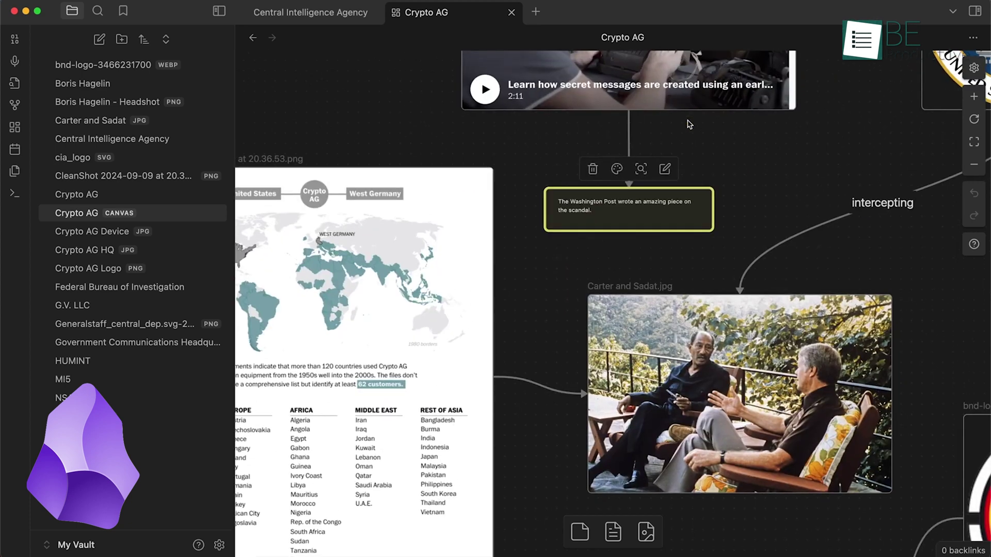
Add the Federal Bureau of Investigation vault note as a canvas card, undoing a stray empty card.
right_click(790, 171)
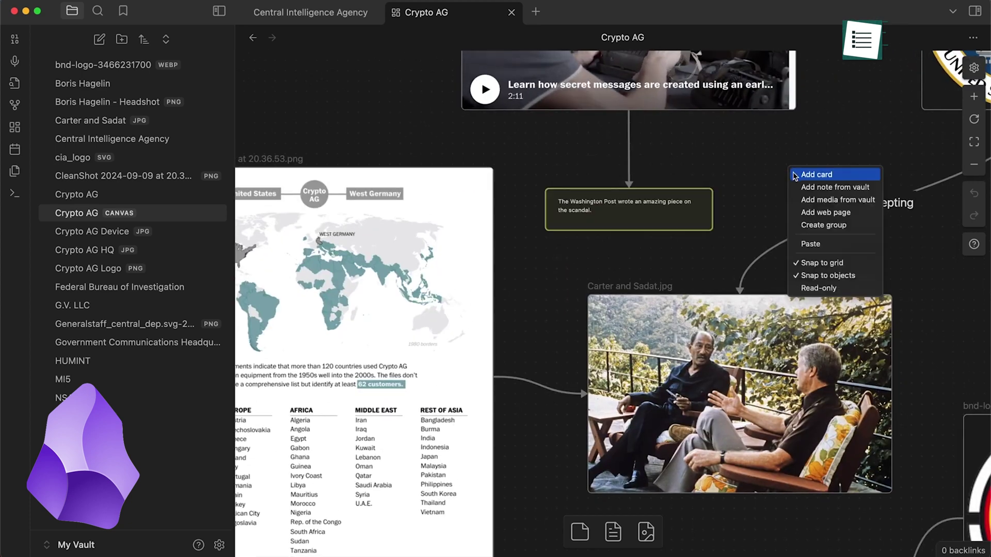
click(810, 174)
key(ctrl+z)
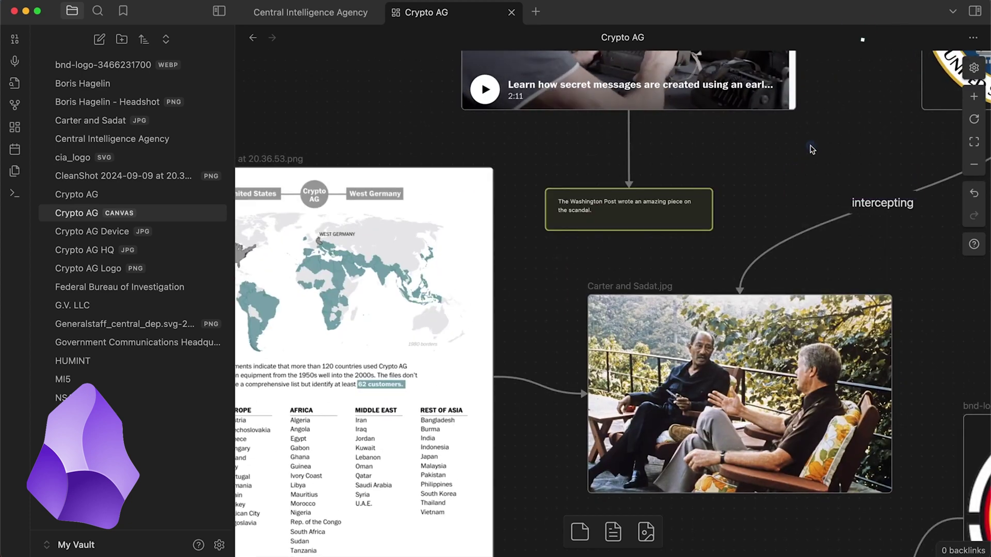
right_click(783, 175)
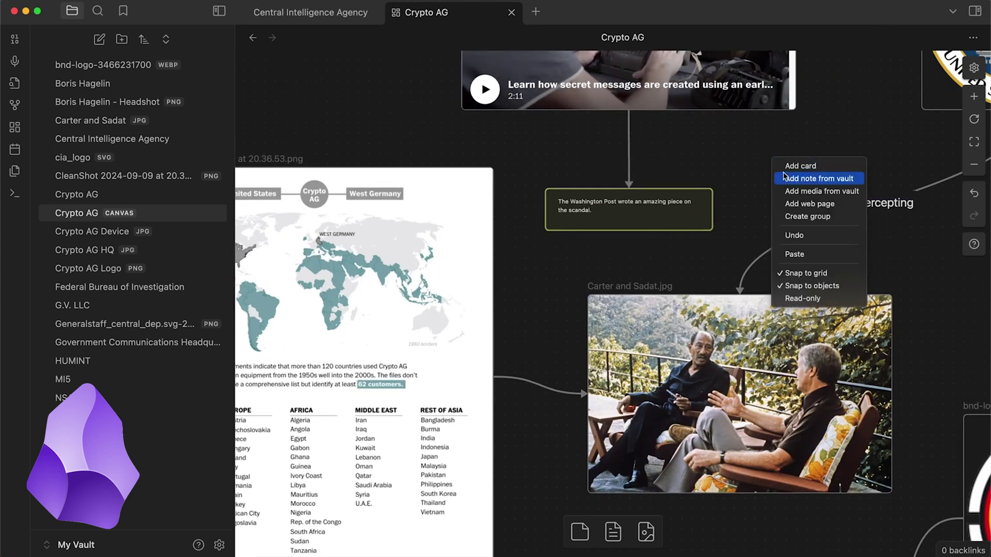
click(821, 180)
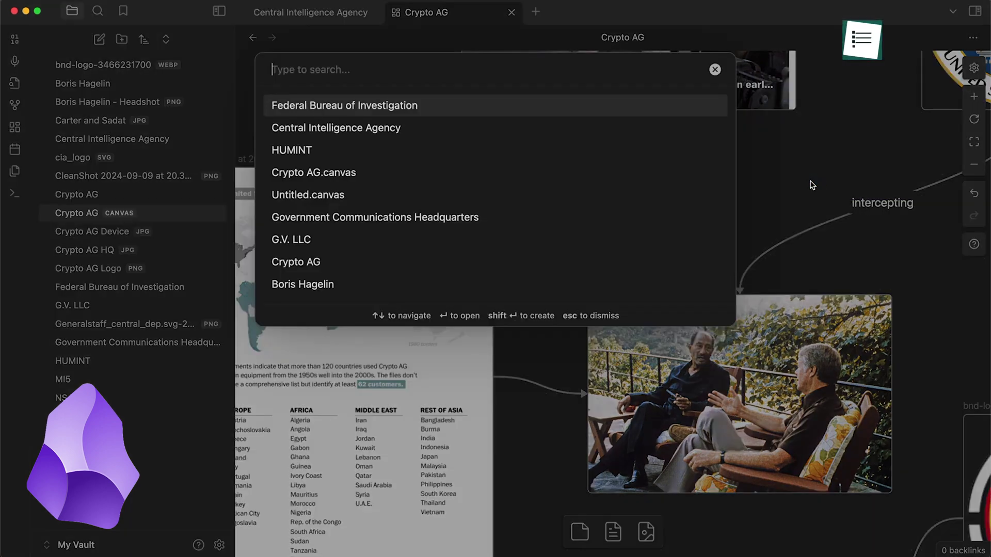
click(346, 106)
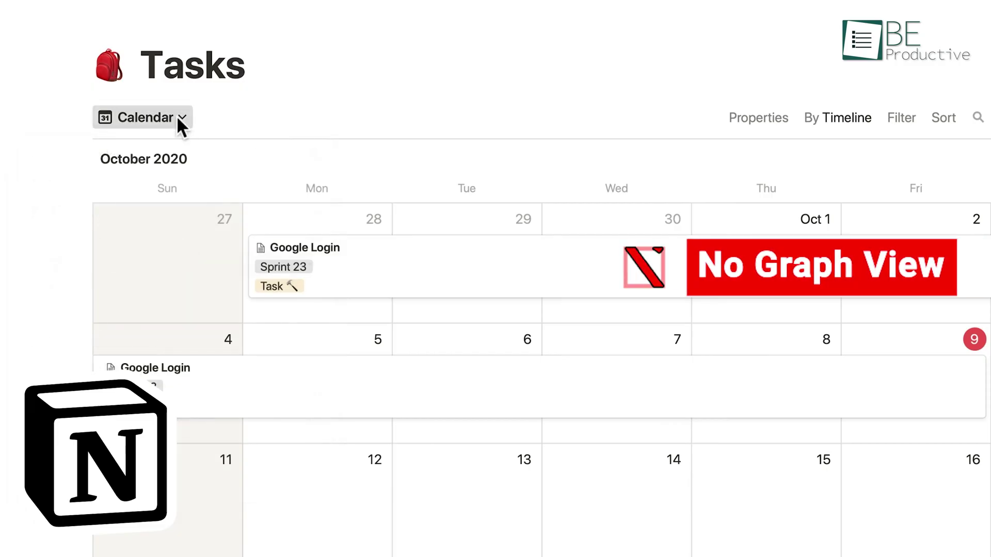
Switch Tasks to the By Status board and move the Apple Login task into Complete.
click(177, 115)
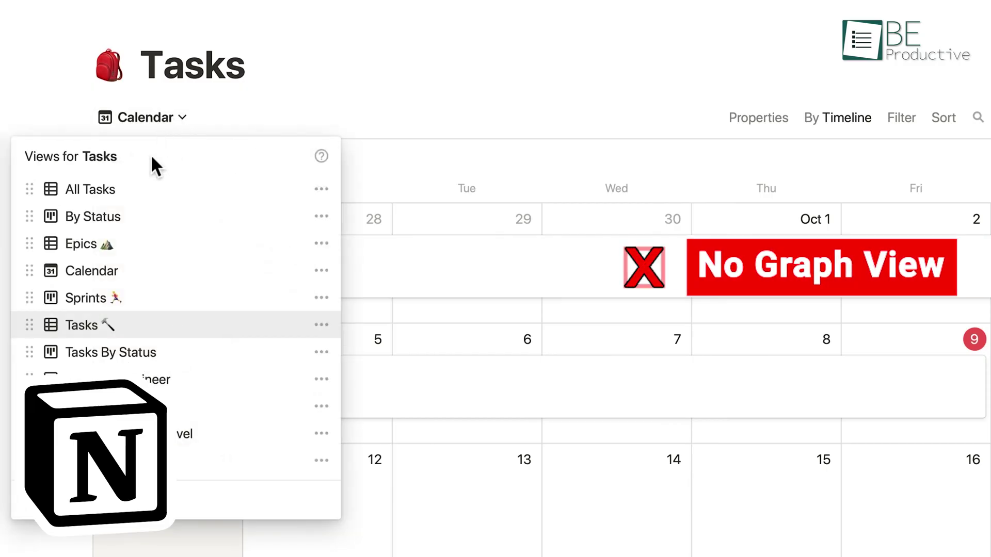
click(142, 217)
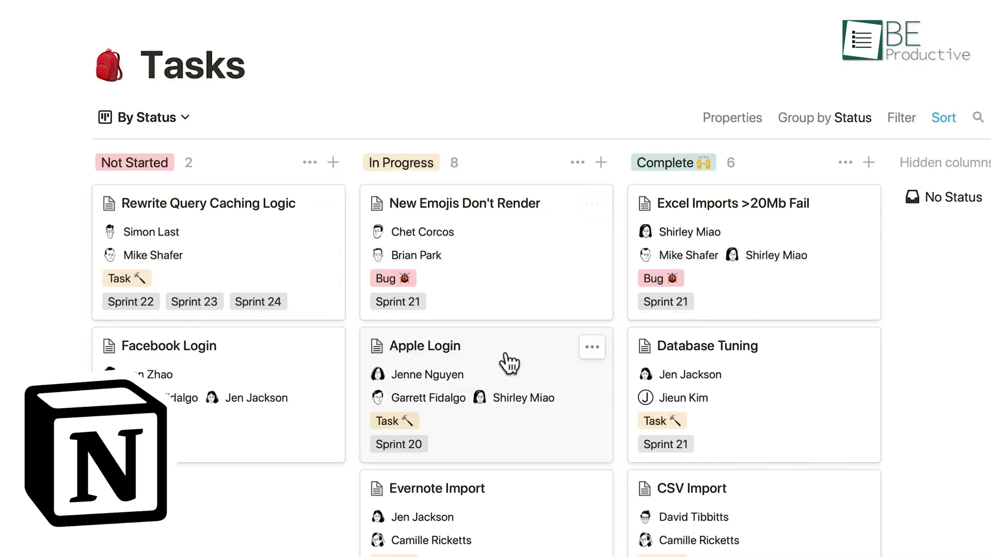
drag(507, 365, 678, 209)
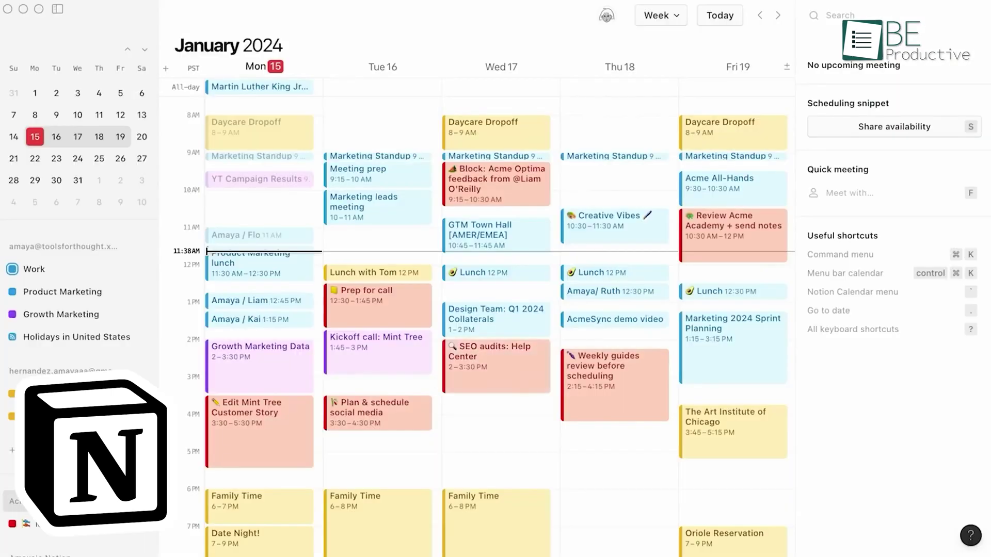
Reach the wiki via quick search, show All pages, paste an Overview paragraph, and scroll to best practices.
key(super+k)
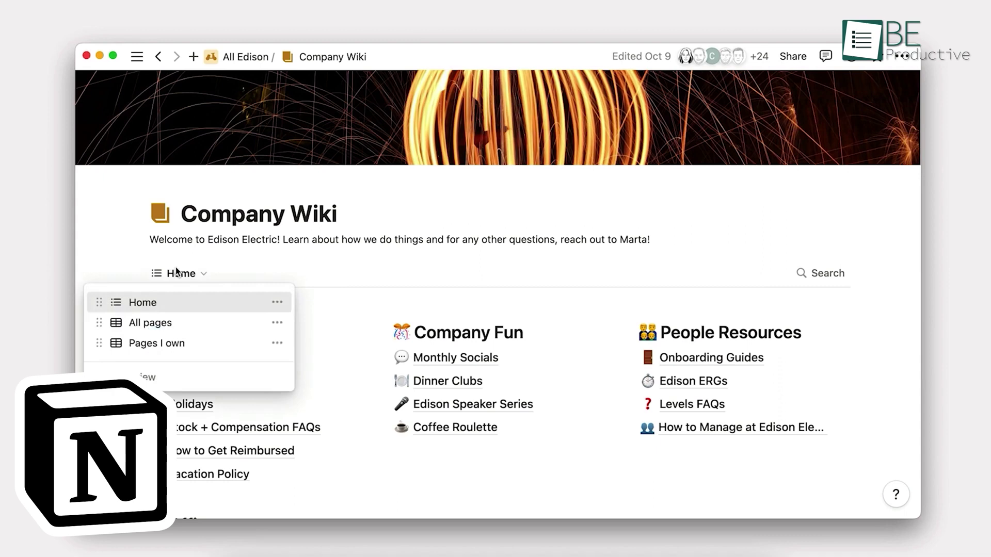
click(185, 323)
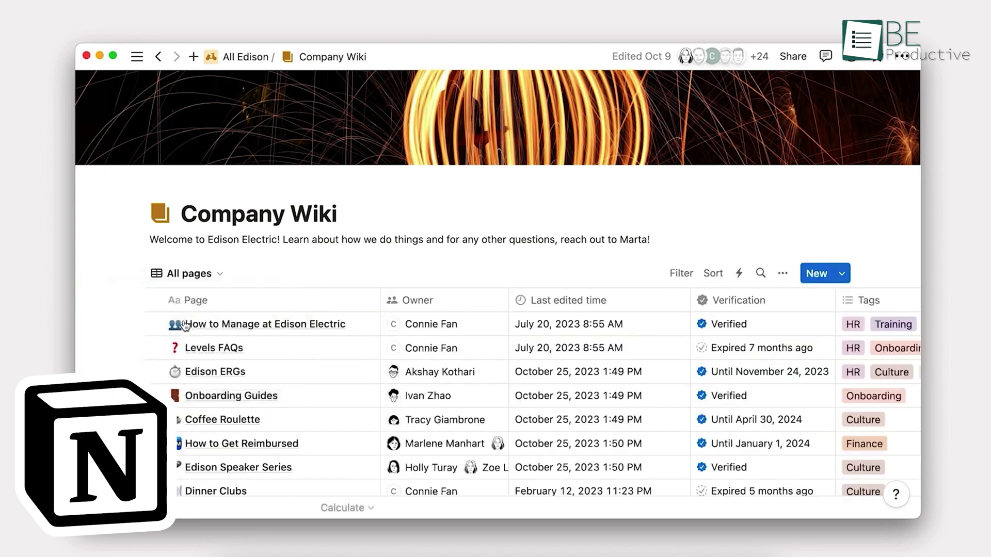
mouse_move(728, 345)
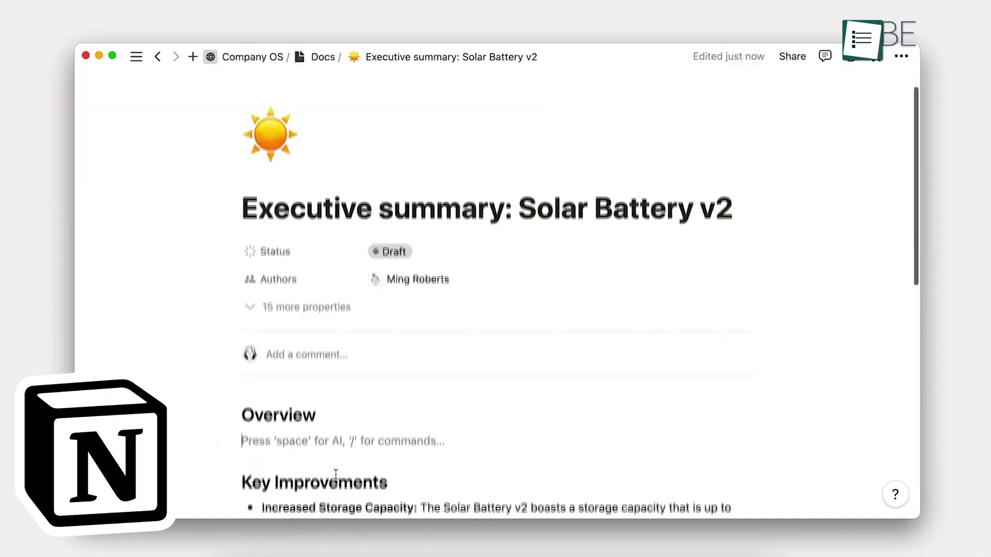
scroll(335, 474, down, 3)
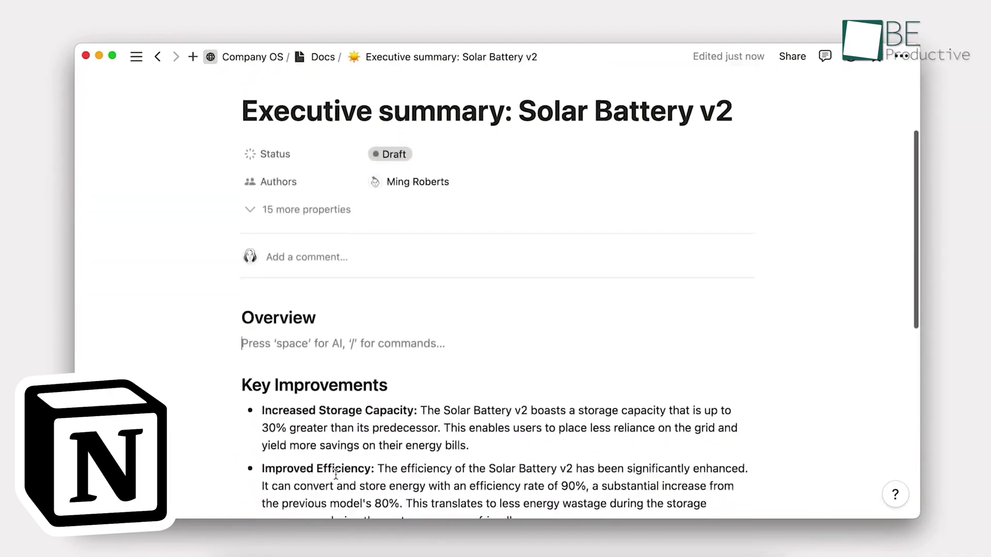
text(As the demand for urban mobility increases, there is a growing need for sustainable and eco-friendly transportation options. However, current battery technology for electric bikes and scooters has limitations in terms of range and charging time, which can impact their usability and appeal to consumers. Therefore, investing in a next-generation solar-powered battery for these vehicles can address these issues and provide a more practical and sustainable solution for urban mobility.)
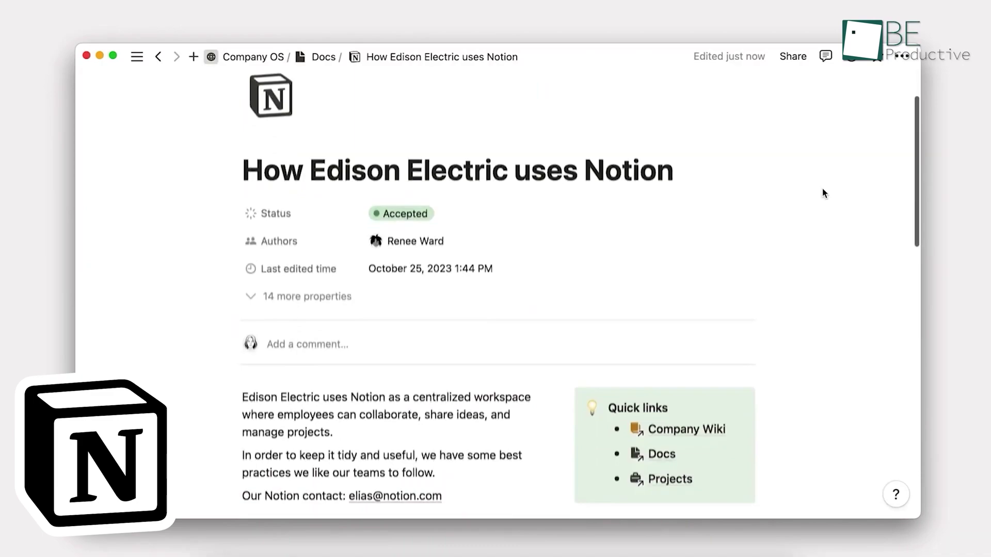
scroll(822, 189, down, 5)
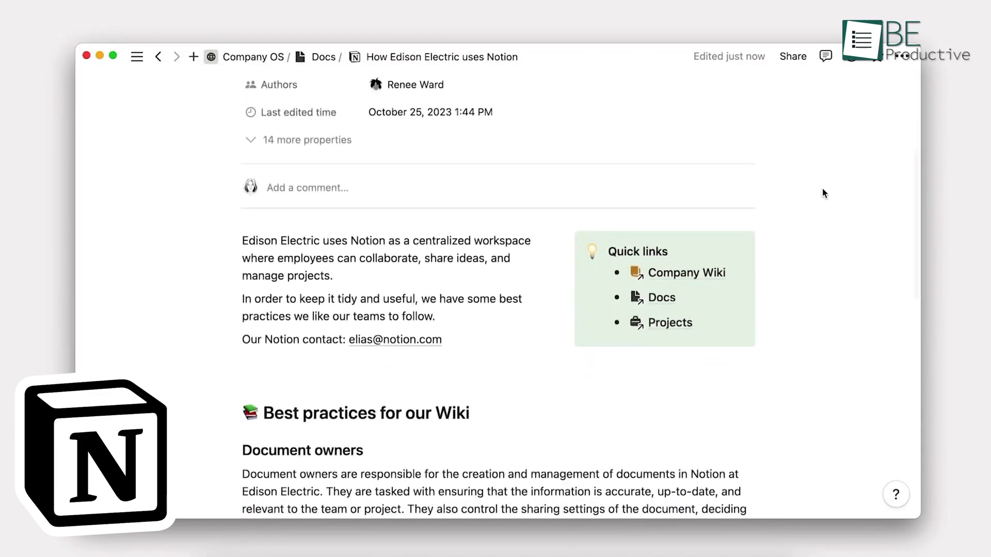
scroll(823, 189, down, 7)
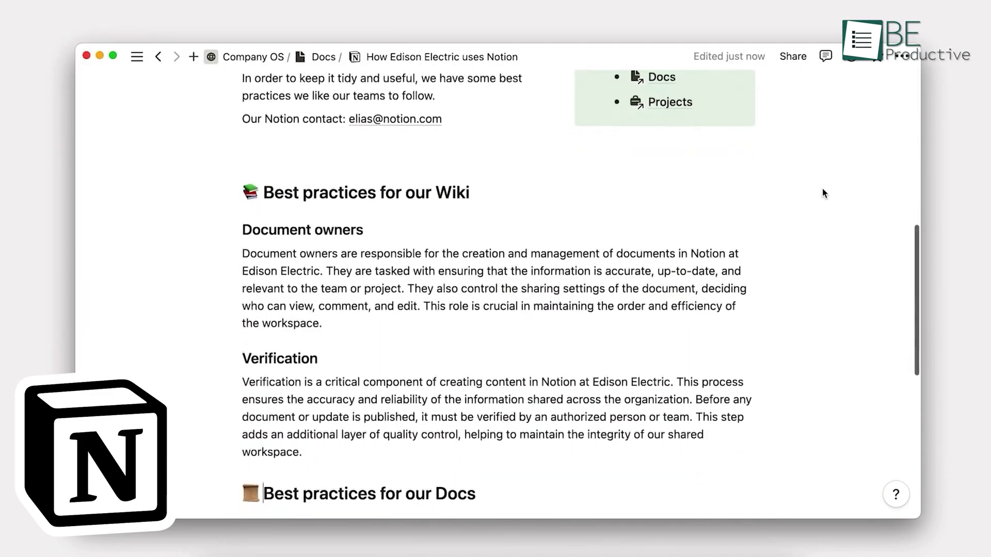
scroll(822, 193, down, 6)
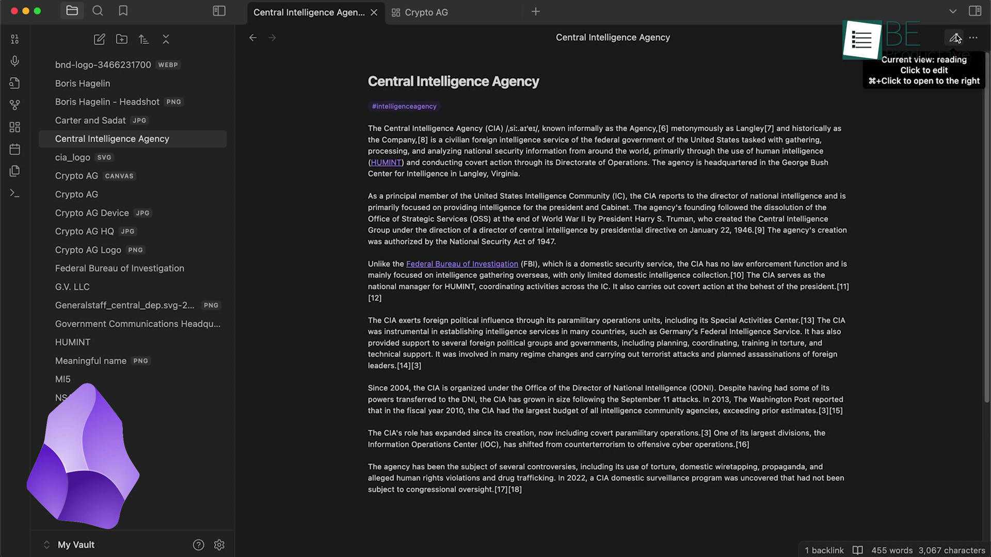
Open the Central Intelligence Agency note in an editable side pane, undoing a test deletion and heading.
super+click(956, 38)
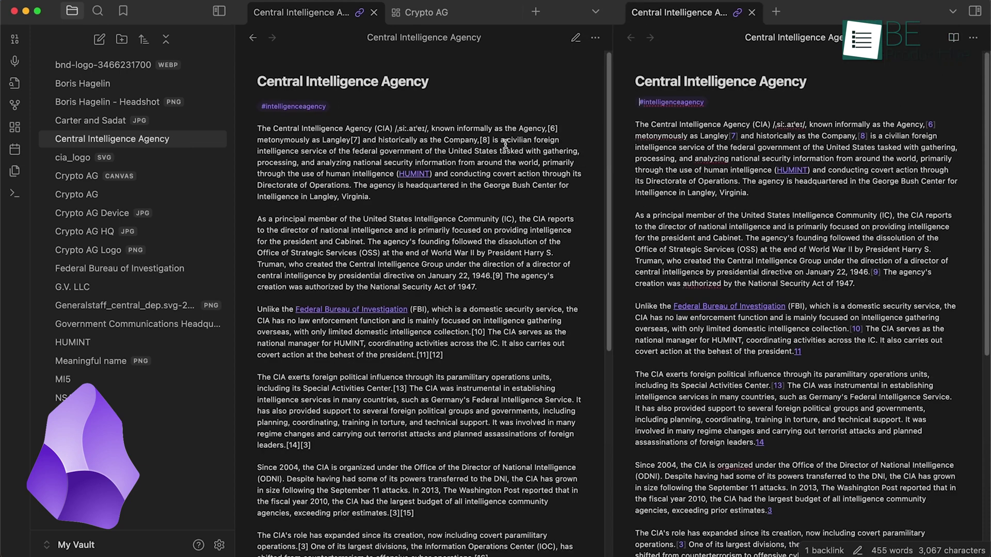
drag(804, 242, 750, 159)
key(BackSpace)
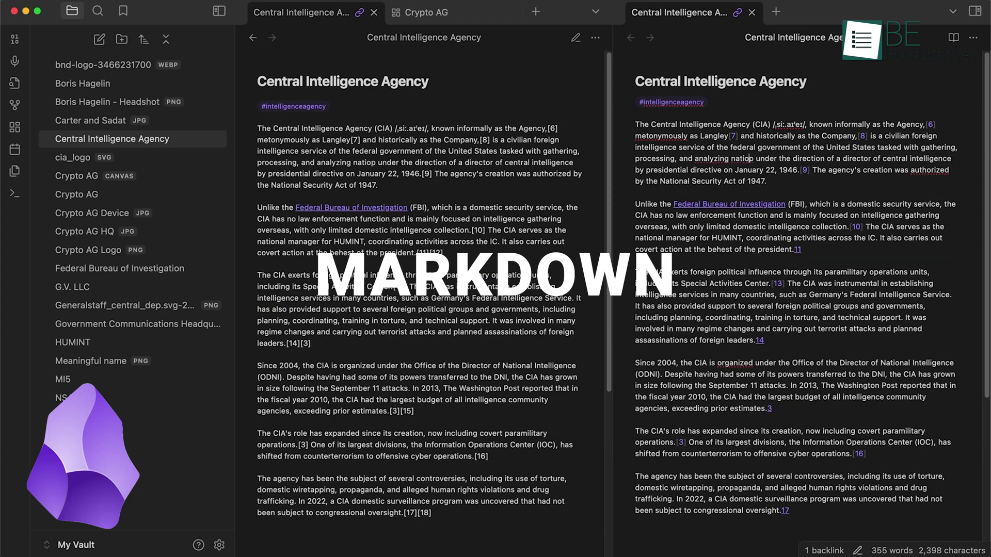
key(super+z)
key(Return)
key(Return)
text(#Heading)
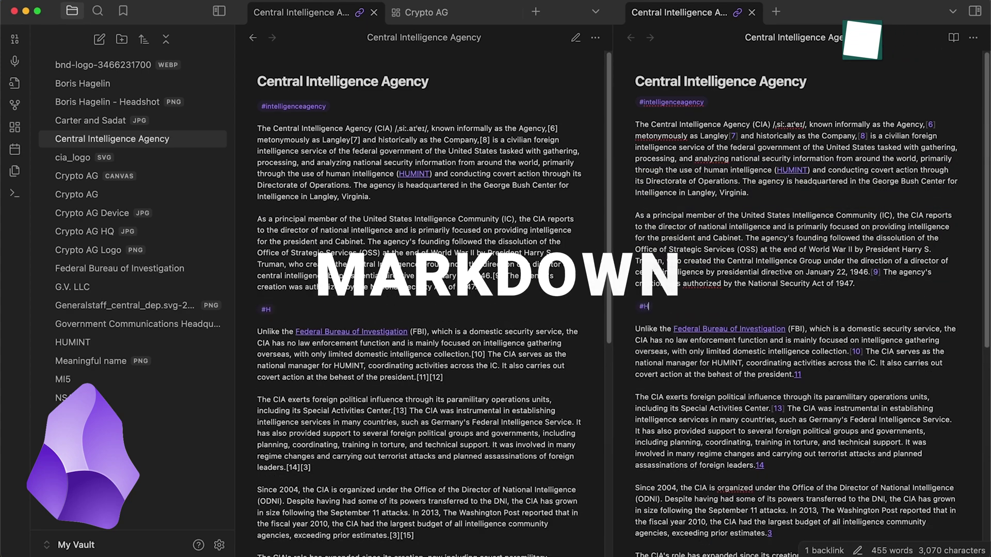
key(super+z)
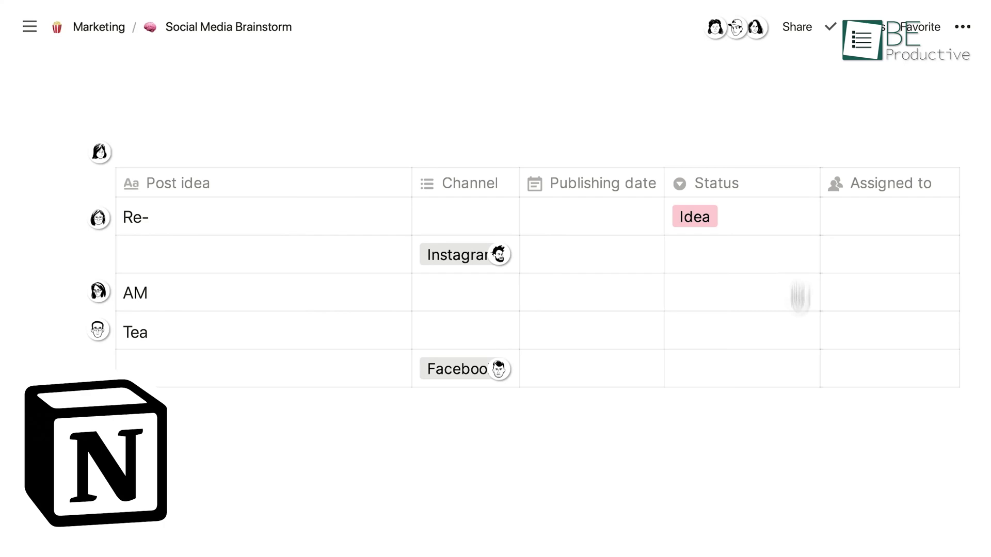
Open the AMA with CTO row of the Social Media Brainstorm table as a page.
click(360, 290)
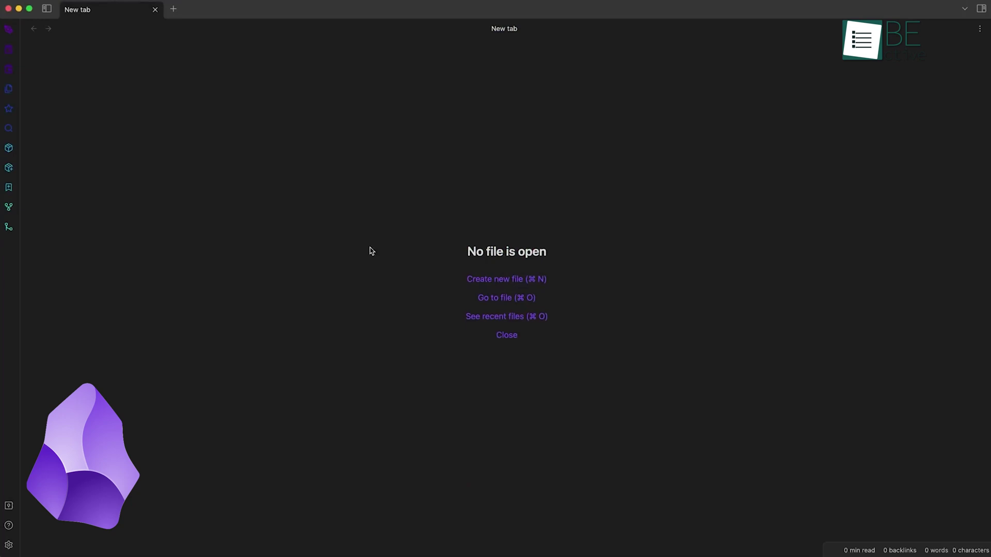
Browse community plugins via Settings, then drag the homeserver-operating-system card toward Finished on the board.
key(super+p)
text(setting)
key(Return)
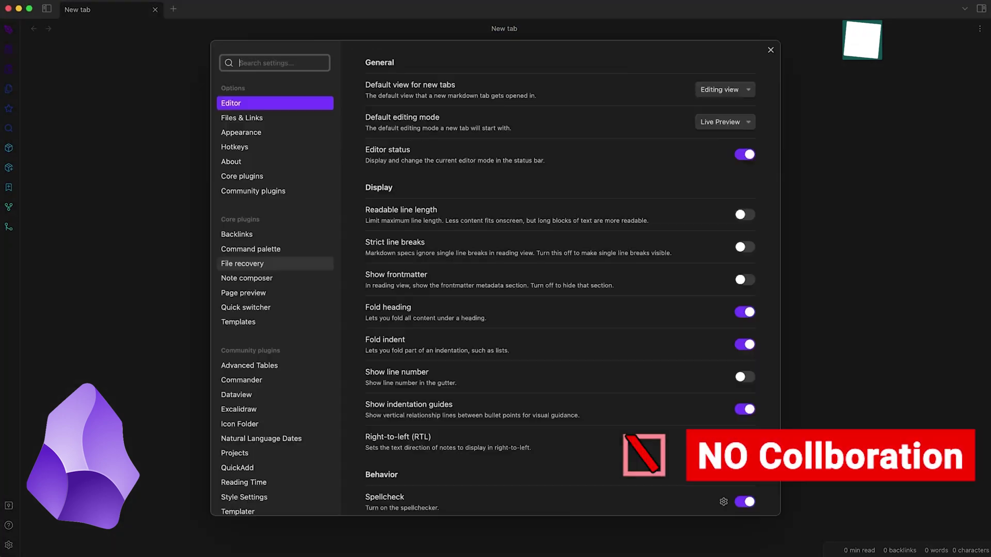
click(273, 192)
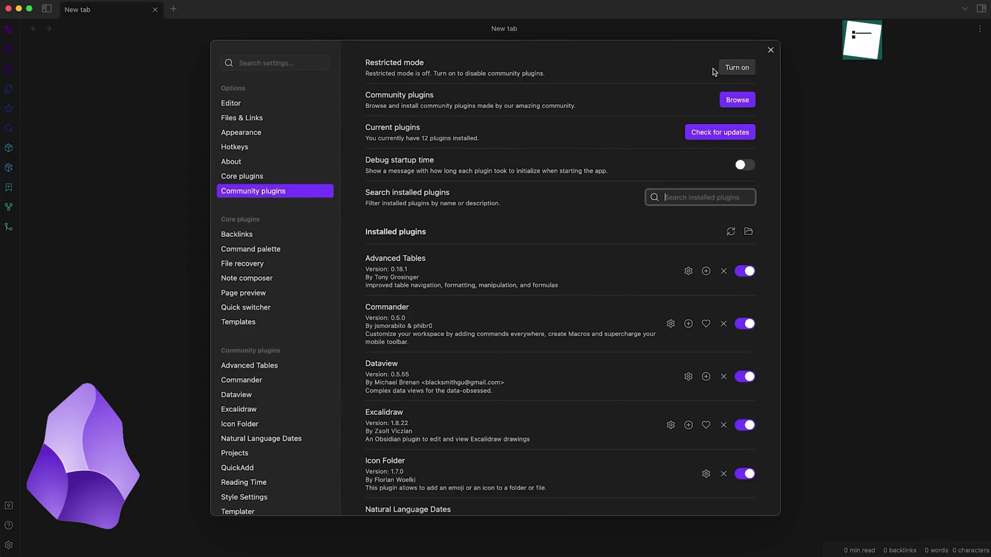
click(737, 100)
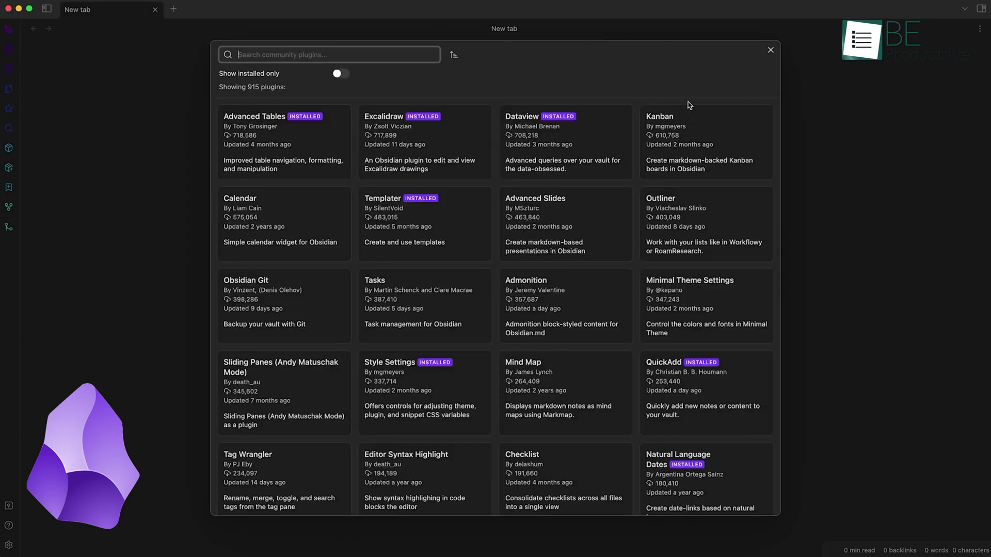
scroll(629, 131, down, 15)
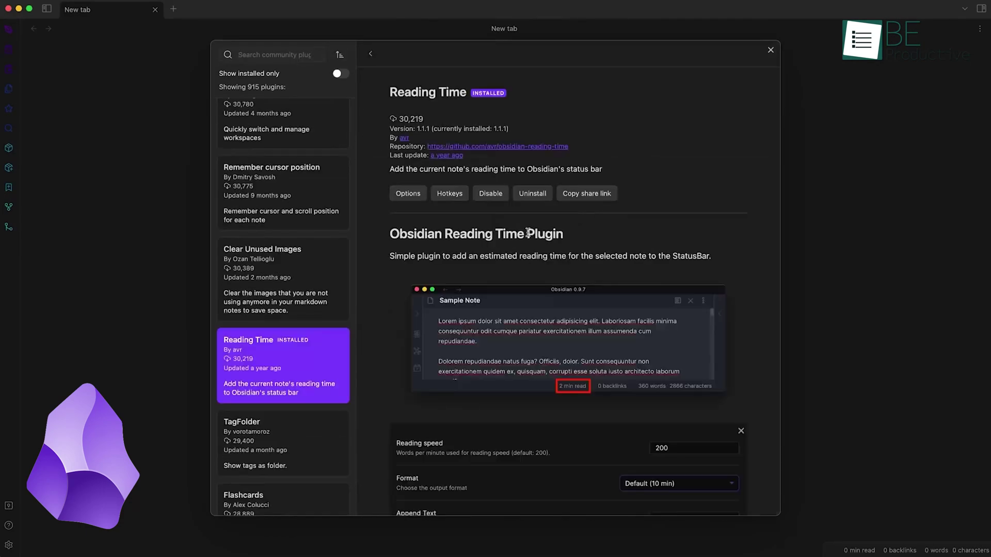
scroll(471, 186, down, 5)
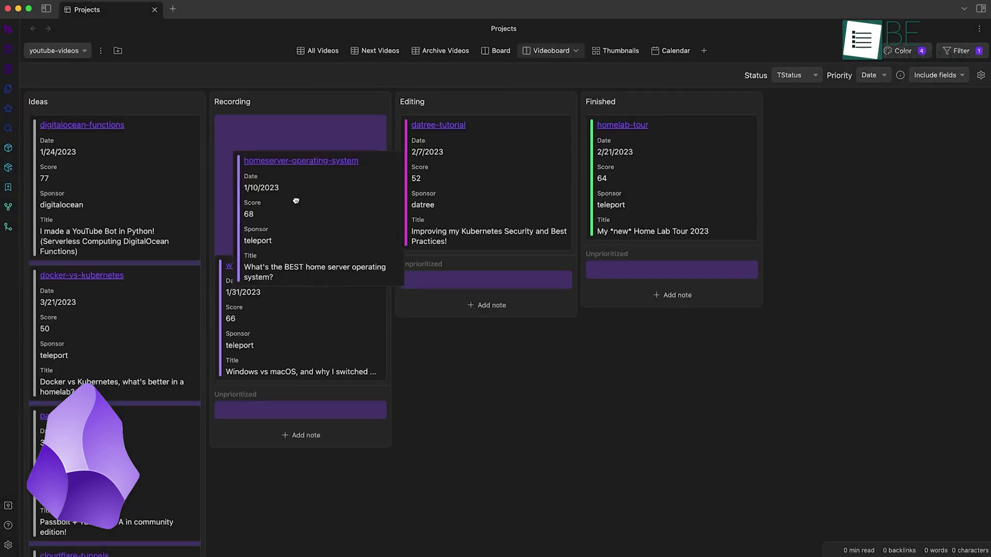
drag(354, 200, 693, 193)
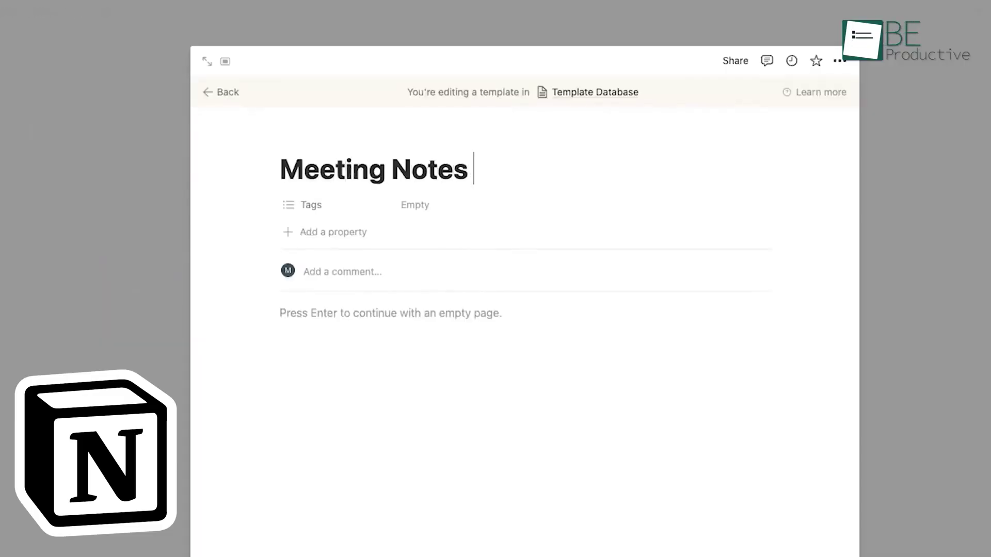
text(- @today)
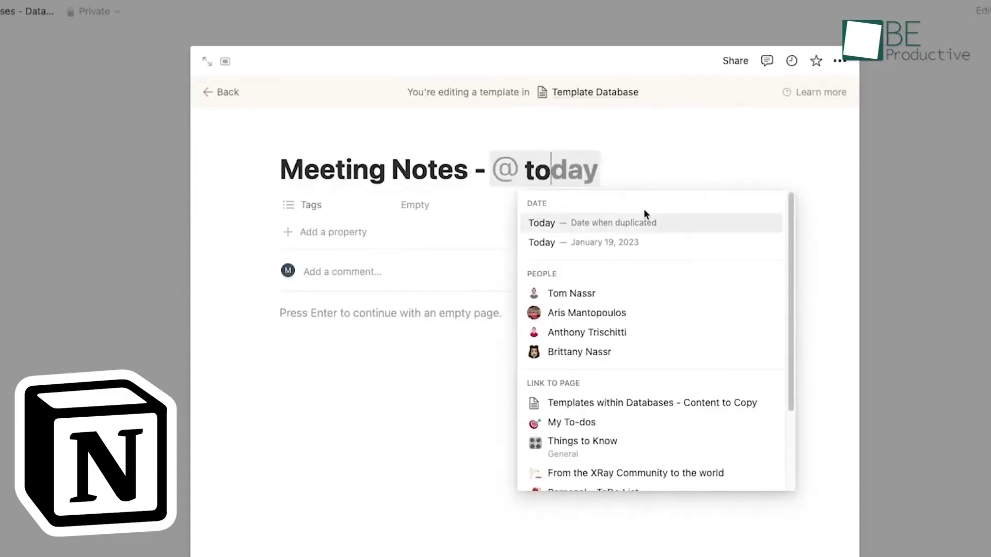
key(Return)
text(@today)
key(Return)
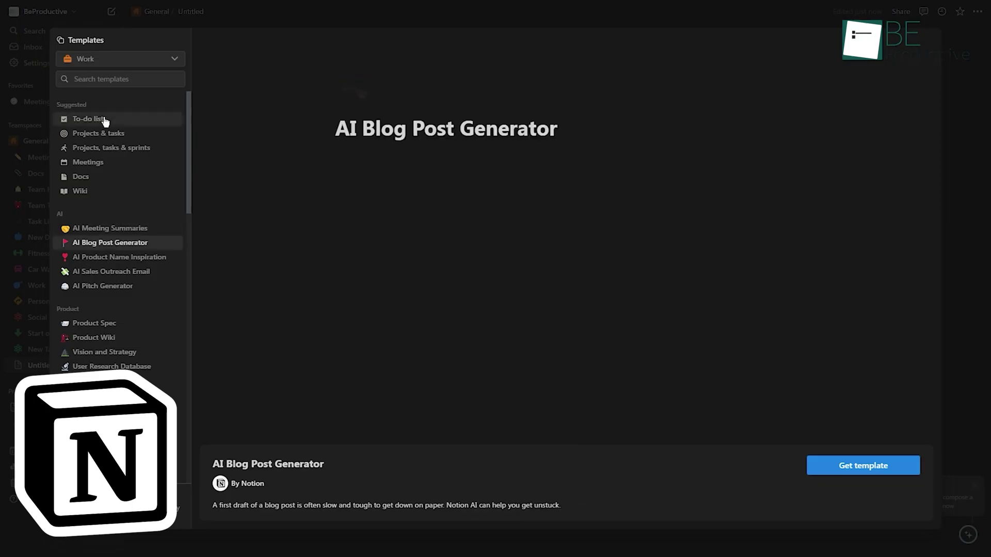
Preview the To-do list, Notes, Vision and Strategy, and User Research Database templates.
click(103, 119)
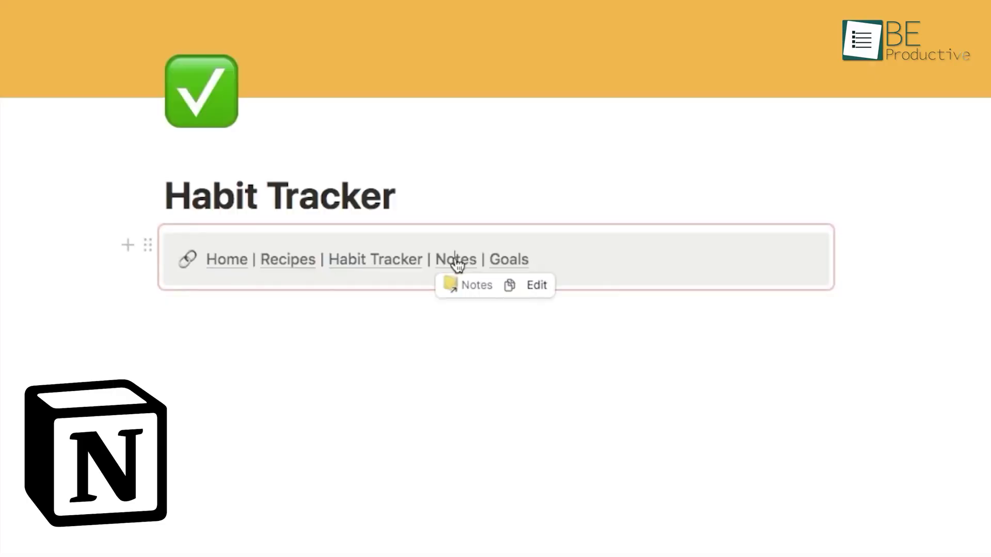
click(456, 262)
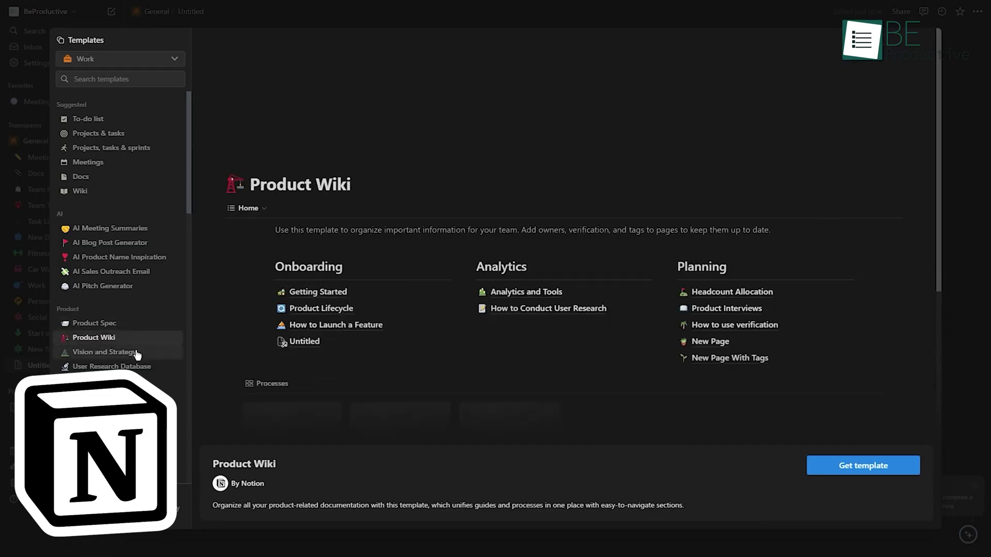
click(136, 353)
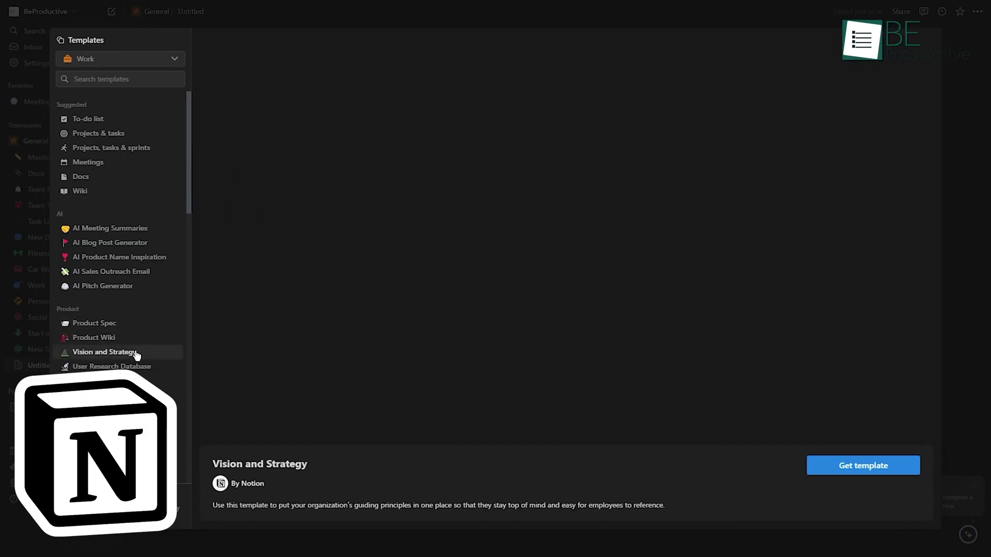
click(132, 367)
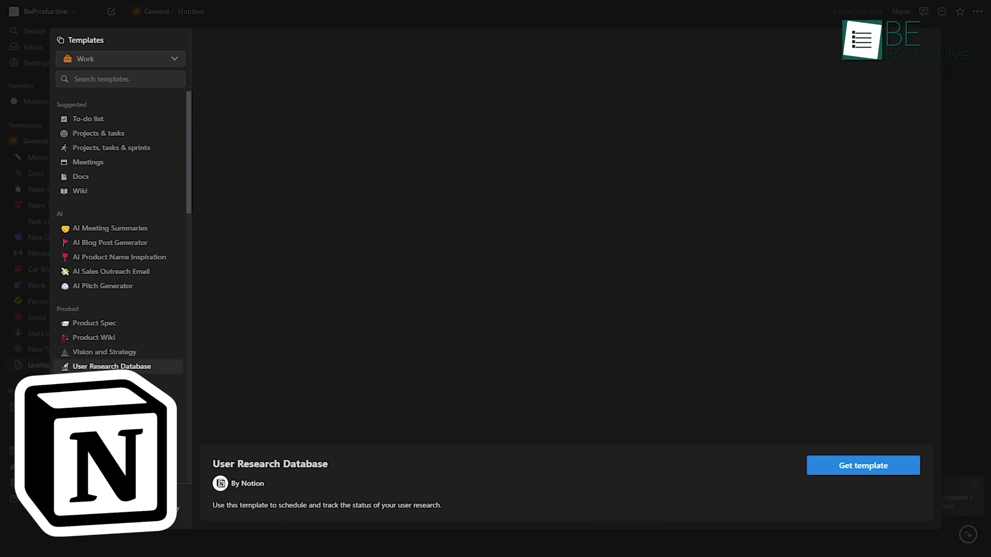
scroll(119, 284, down, 3)
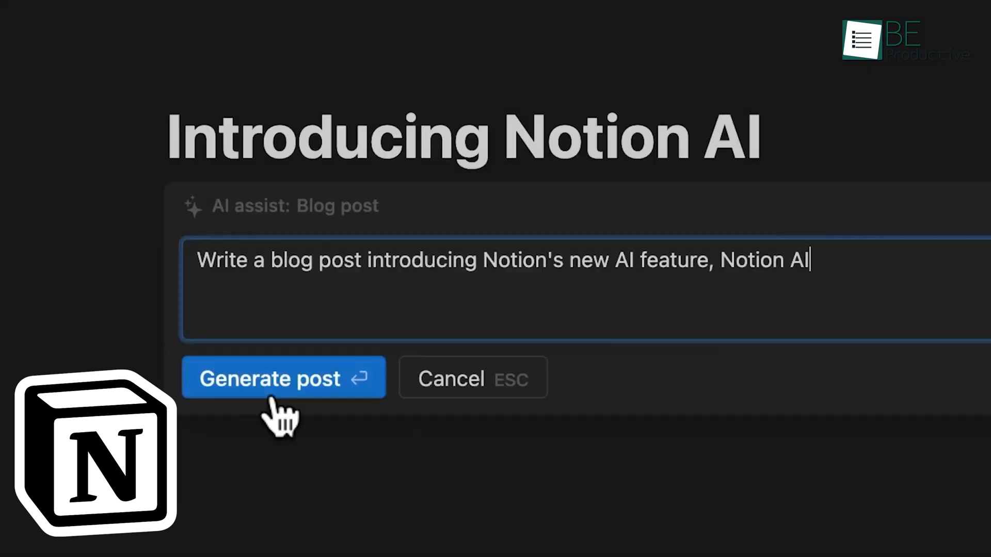
Generate the Notion AI introduction blog post from the entered prompt.
click(207, 315)
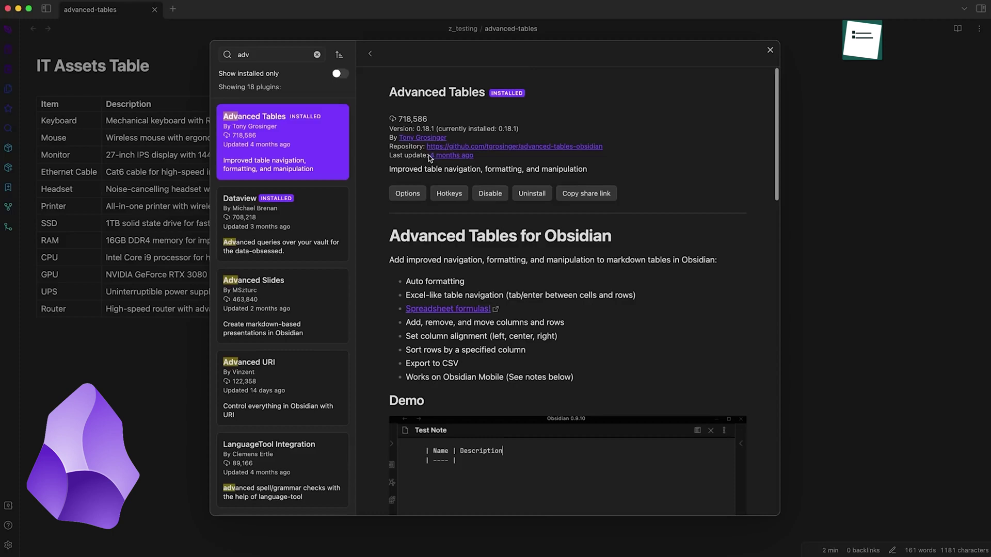
Scroll through the Advanced Tables plugin page and close the browser back to Community plugins settings.
scroll(568, 268, down, 10)
scroll(427, 160, up, 6)
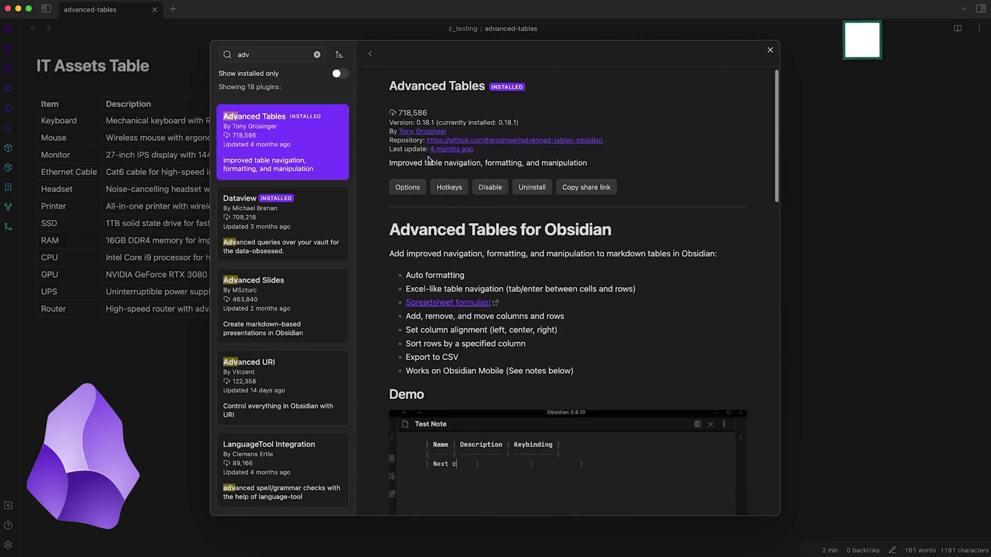
scroll(427, 160, down, 5)
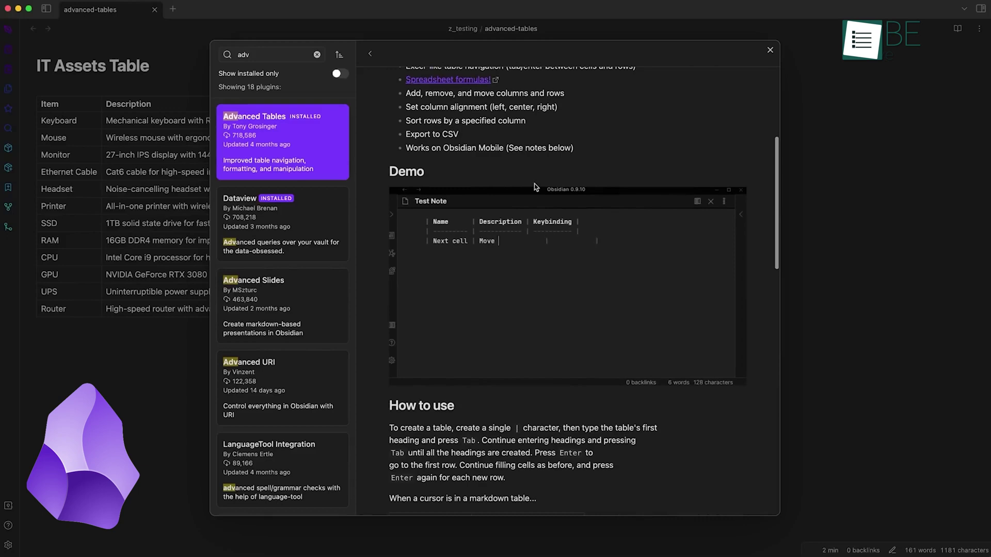
click(771, 52)
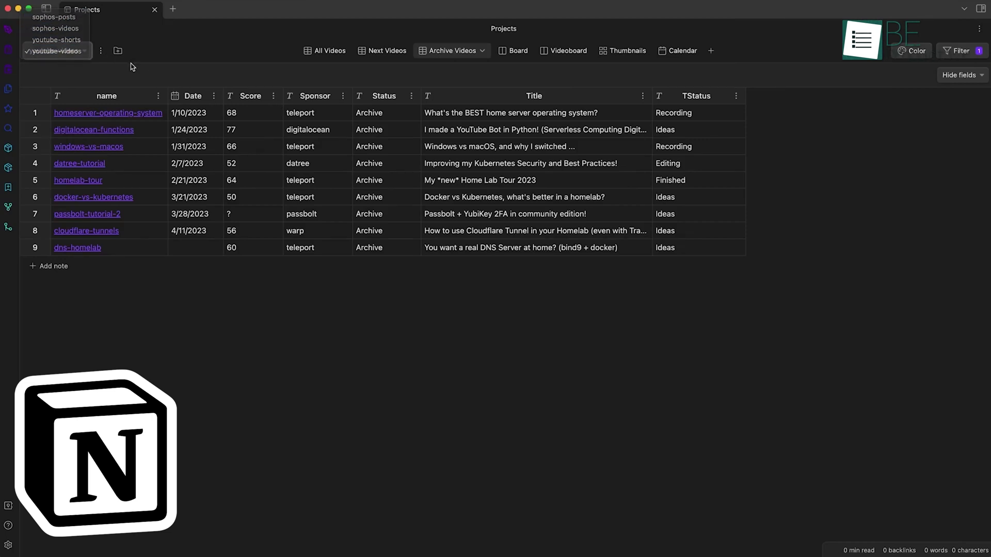
Start a new project from the Archive Videos table and select the Path field for its folder.
click(118, 52)
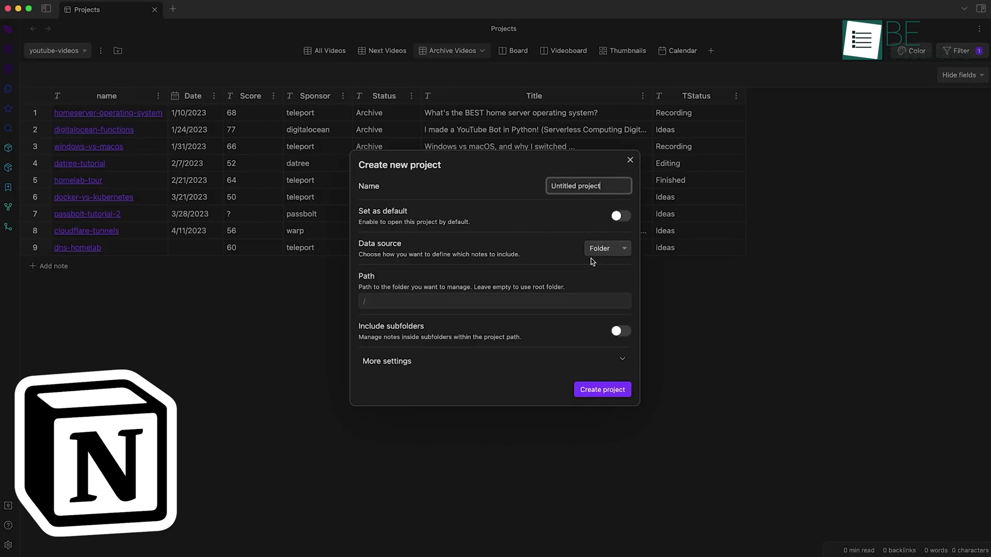
click(451, 301)
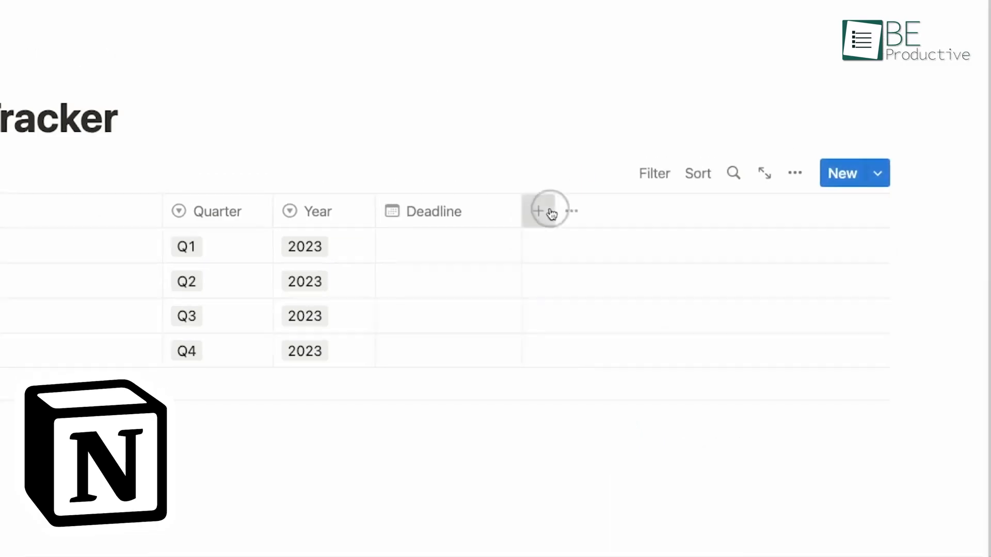
Add a Checkbox property after Deadline in the Goal Tracker table and narrow that column.
click(538, 211)
scroll(665, 320, down, 5)
click(625, 259)
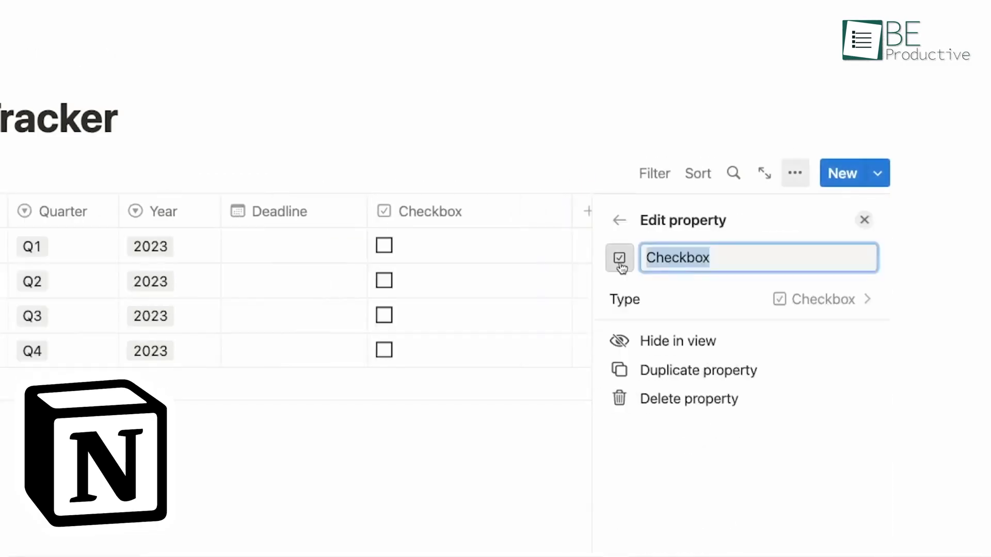
key(Return)
drag(731, 209, 554, 209)
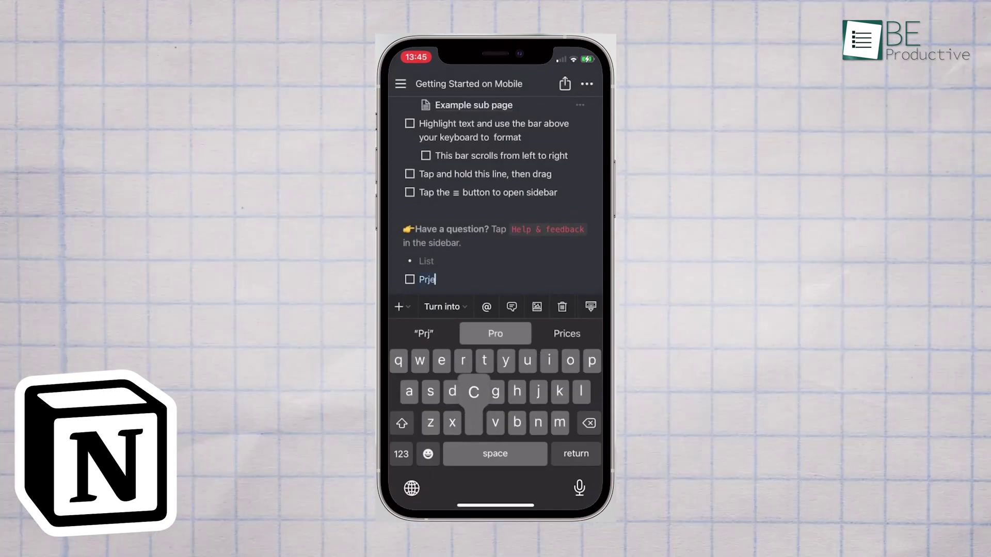
Finish the 'Project 1' to-do, then drag Getting Started on Mobile onto an Untitled sidebar page.
text(ect 1)
key(Return)
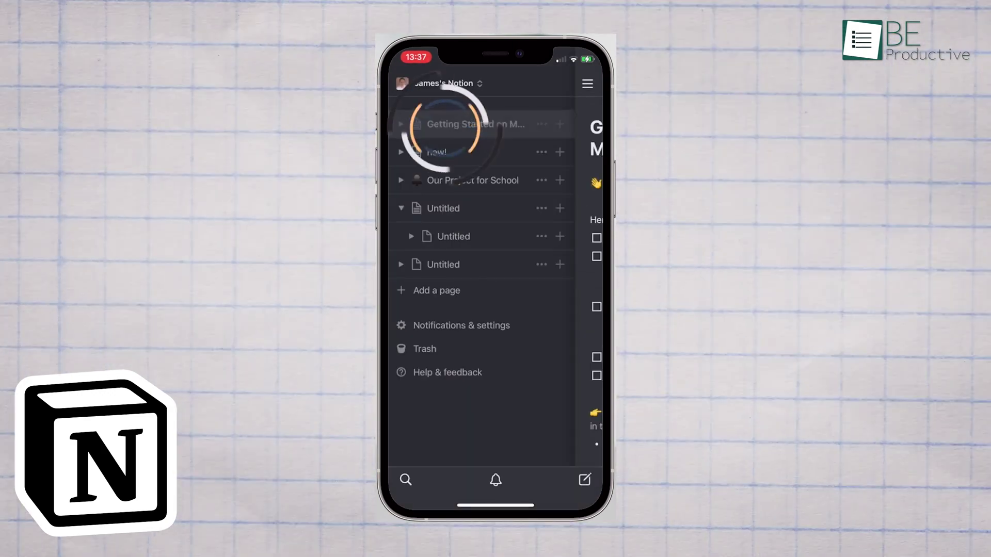
drag(445, 128, 454, 178)
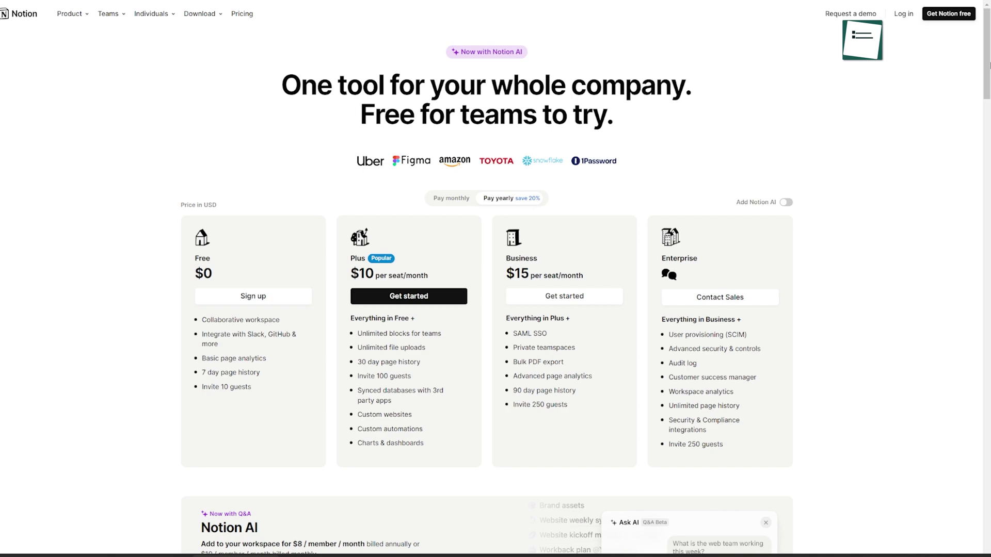
Scroll the Notion pricing page to show the Free, Plus $10, Business $15 and Enterprise plans.
scroll(989, 64, down, 1)
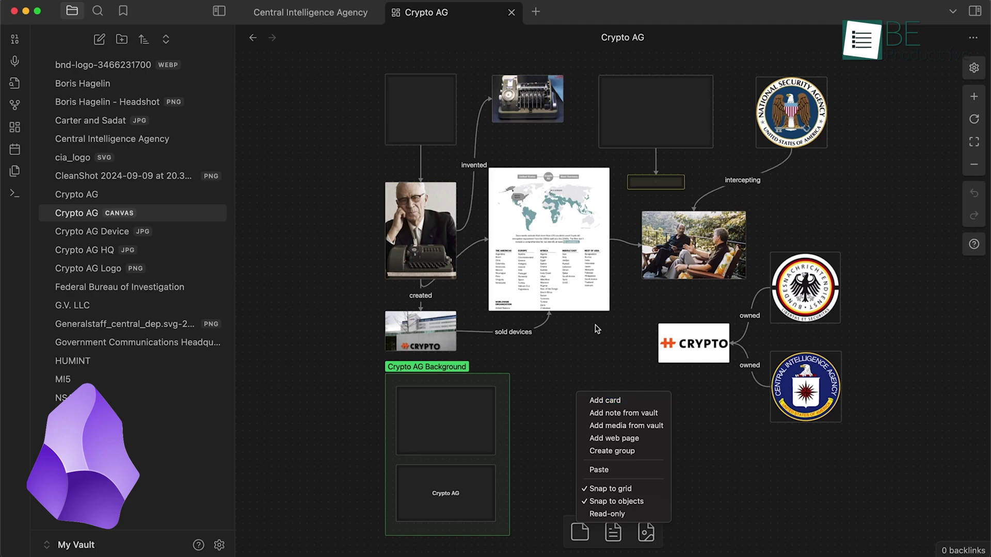
Frame the Washington Post note and add an empty card on the canvas just right of it.
scroll(594, 341, up, 5)
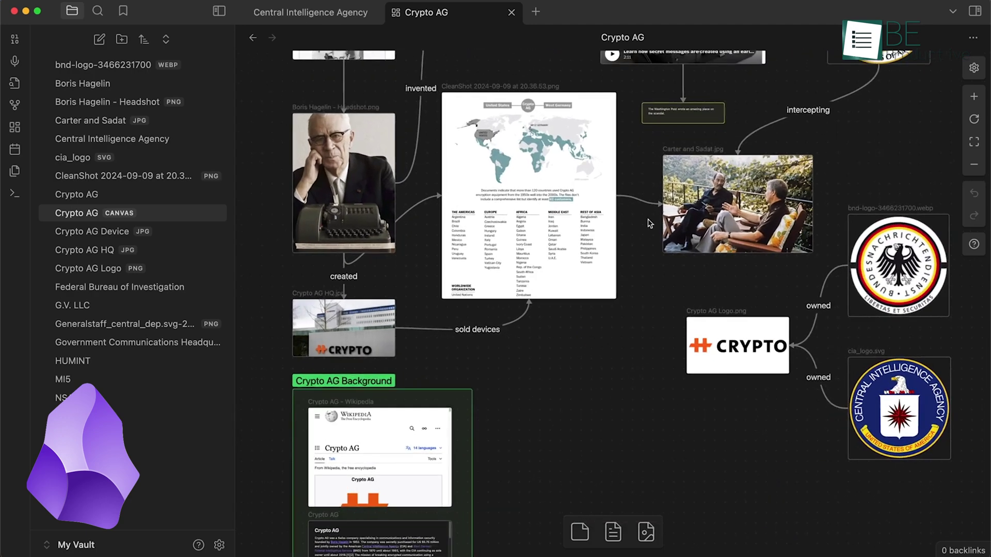
click(686, 122)
key(shift+2)
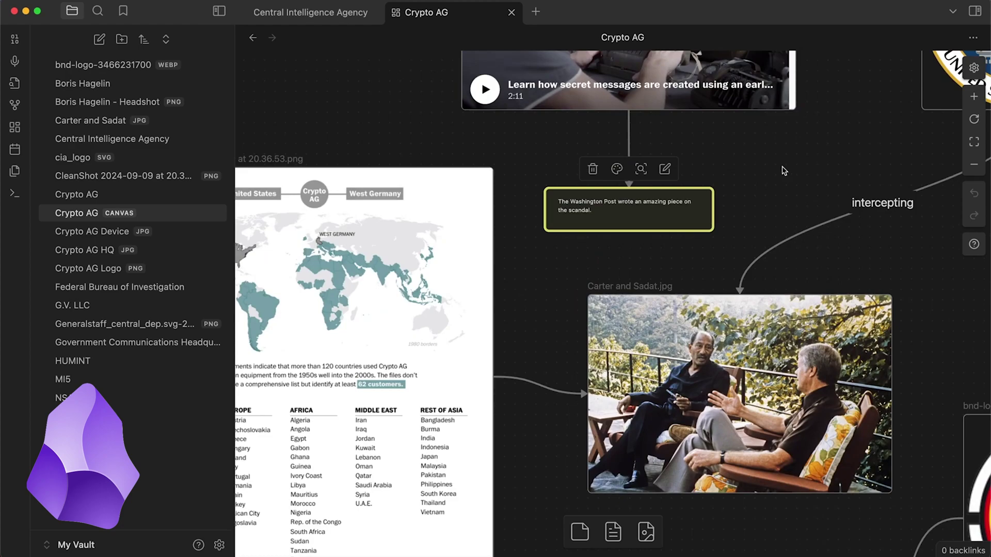
right_click(784, 171)
click(821, 172)
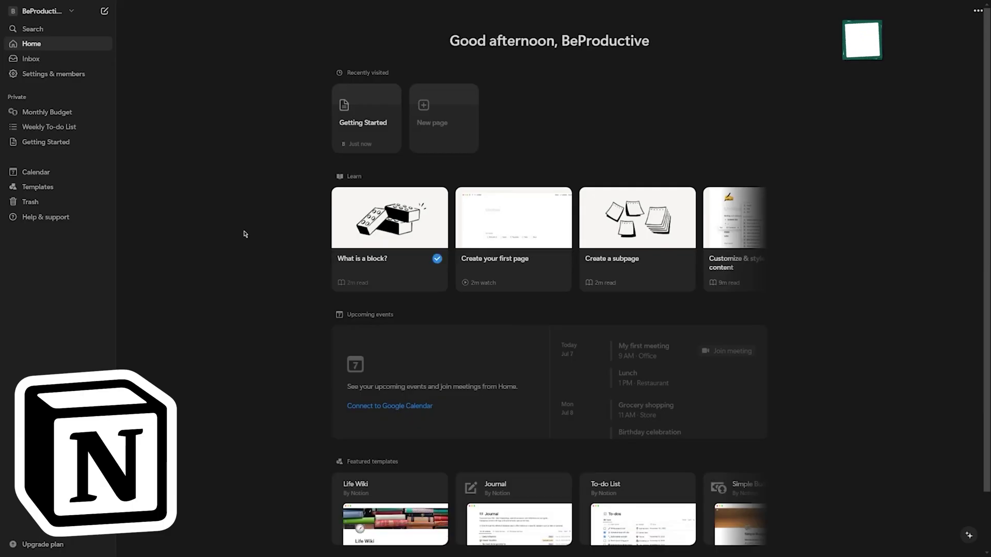
scroll(244, 232, down, 2)
Open the Getting Started page from Home and select its title.
scroll(248, 239, up, 2)
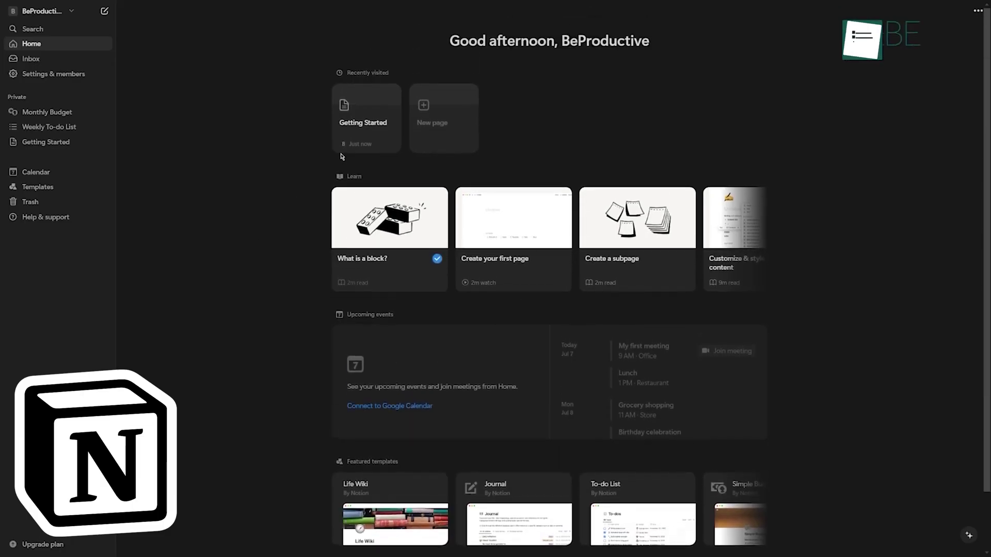
click(356, 128)
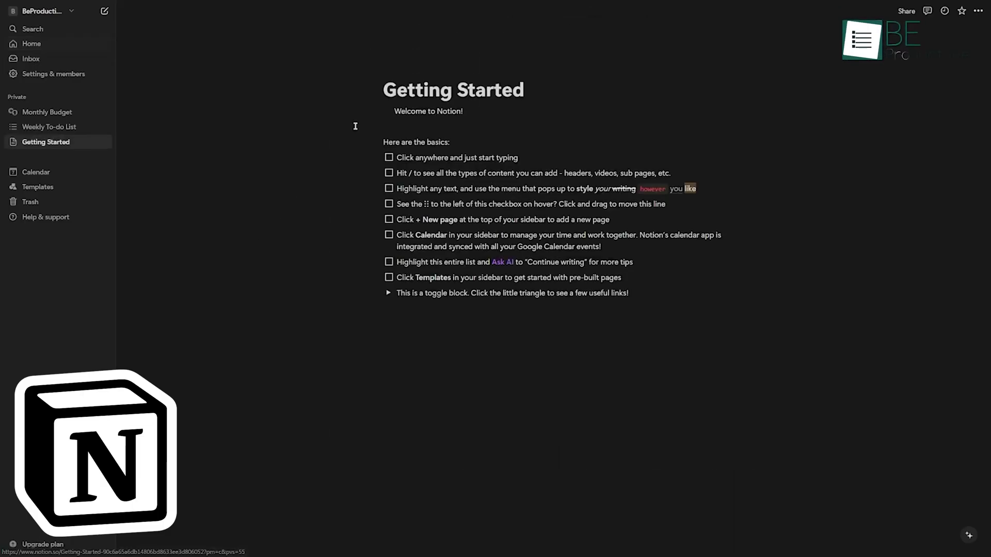
triple_click(526, 92)
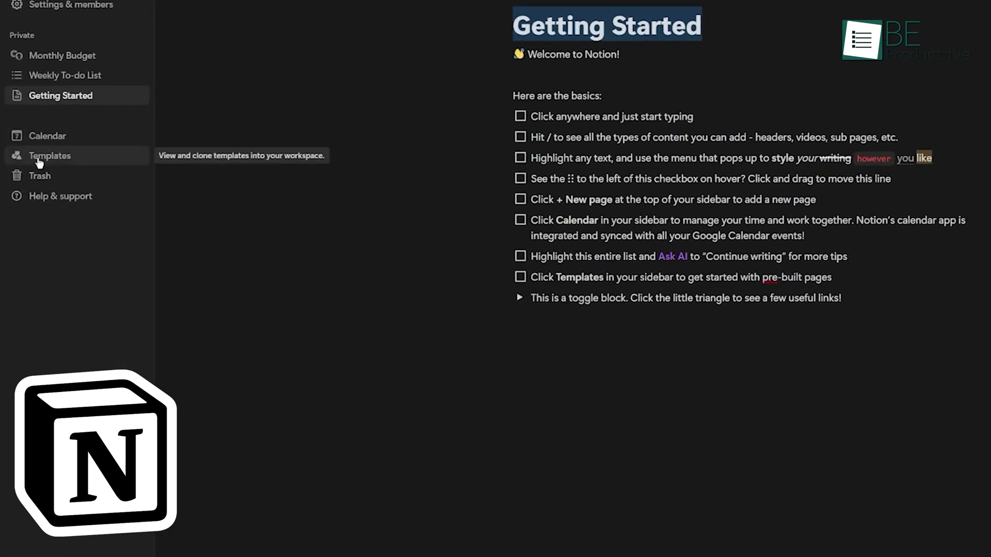
Browse the template gallery to the To-do list template and dismiss the calendar settings.
click(38, 159)
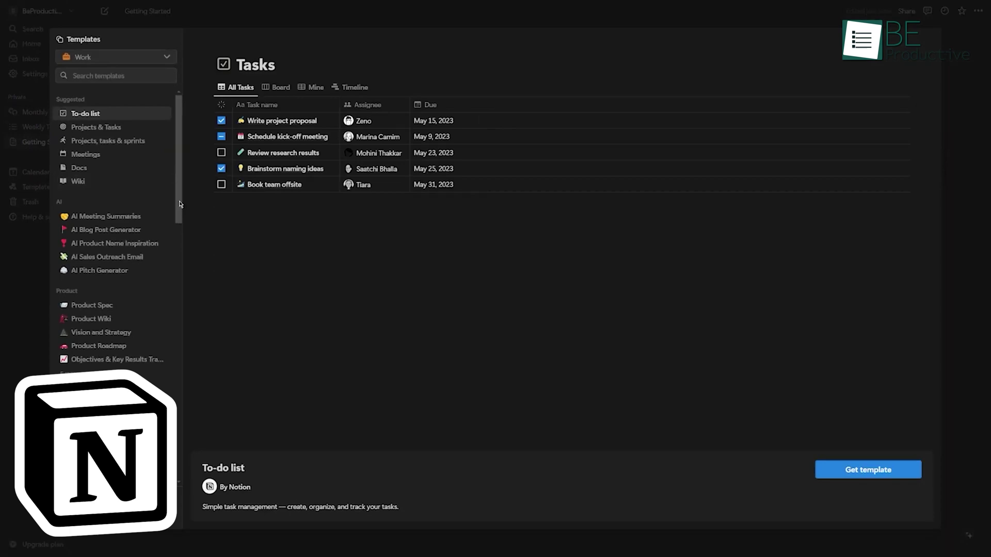
drag(180, 204, 185, 397)
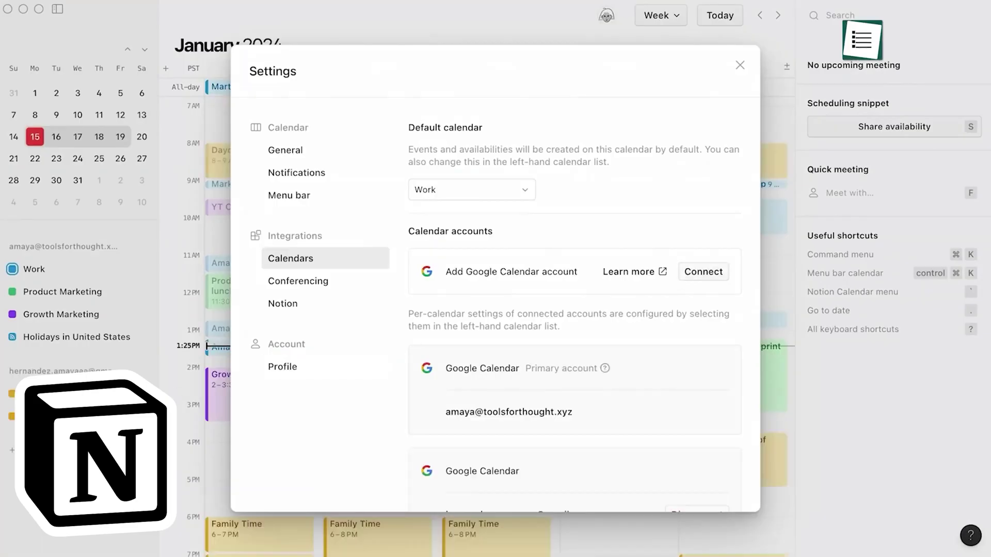
key(Escape)
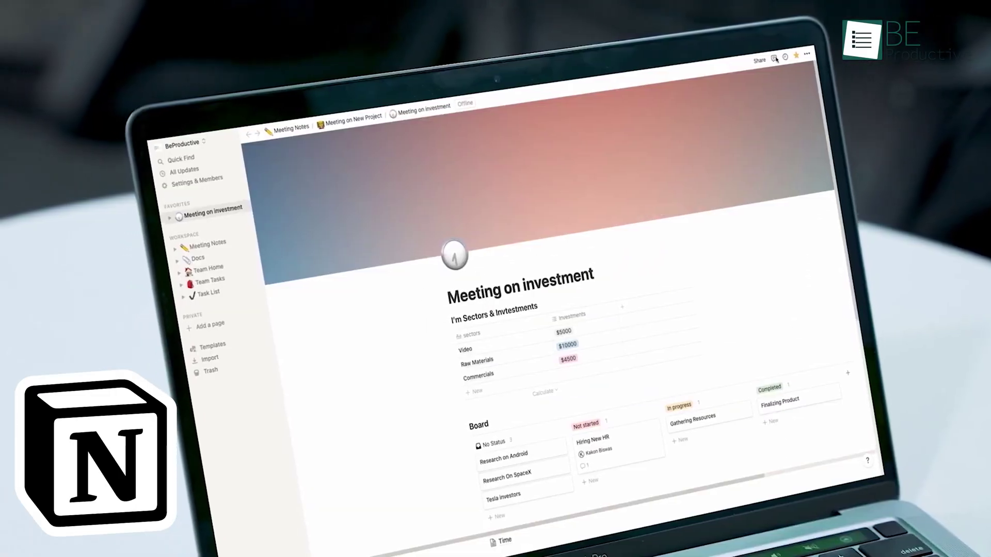
Show the page's updates panel, then start editing Card 1's name in the timeline.
click(776, 59)
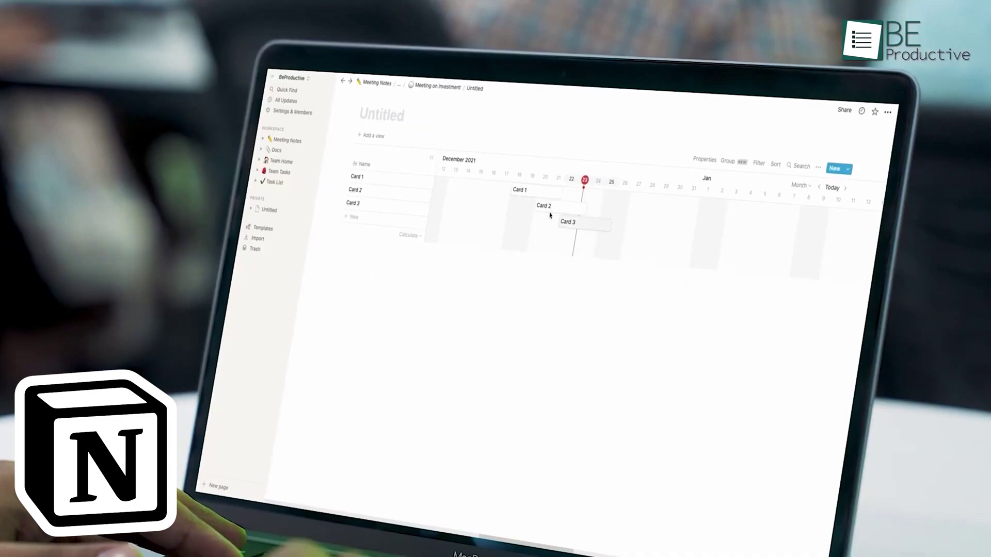
click(372, 178)
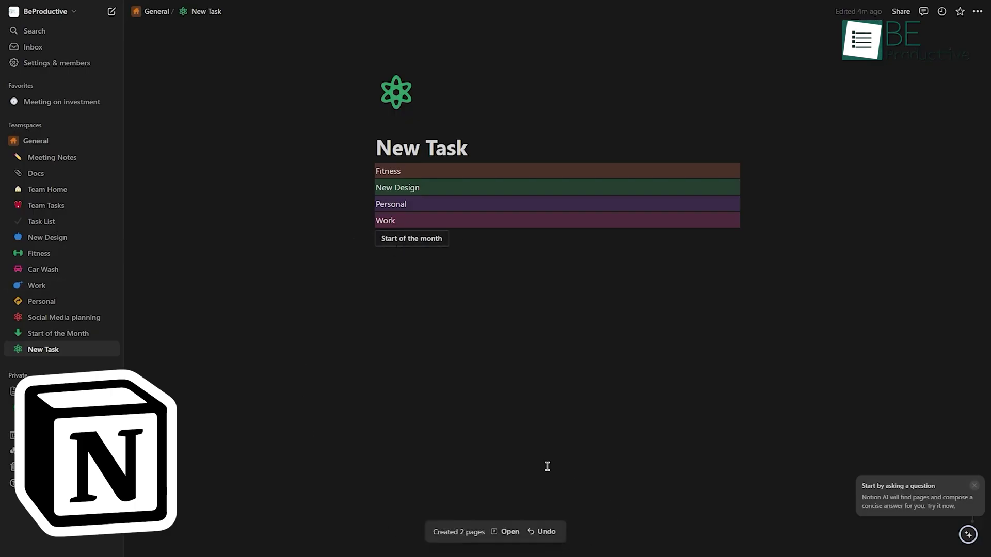
Open the new Untitled task in Team Tasks from the 'Created 2 pages' notice.
click(509, 532)
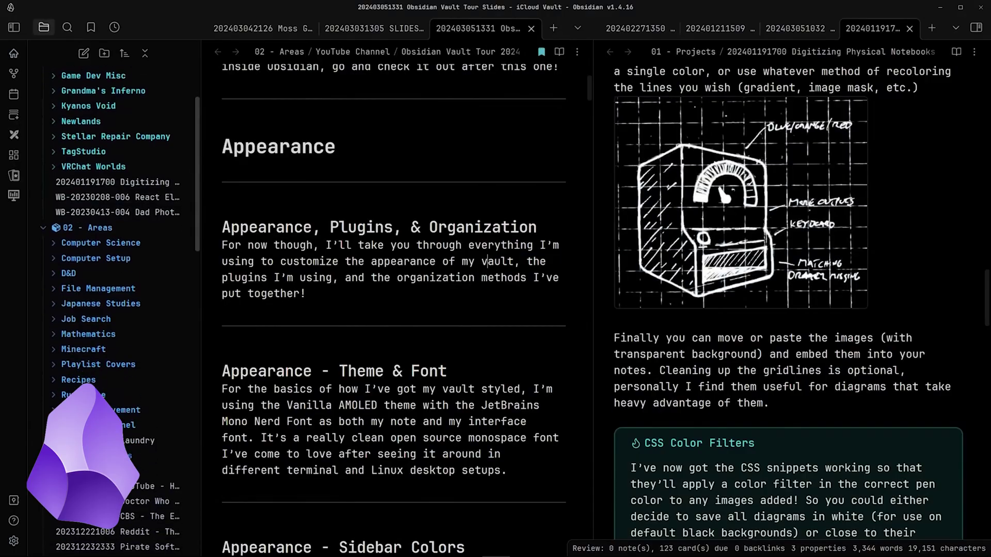
Scroll the vault's file tree and expand 99 - Meta, 07 - Archives and 06 - Daily.
scroll(125, 310, down, 3)
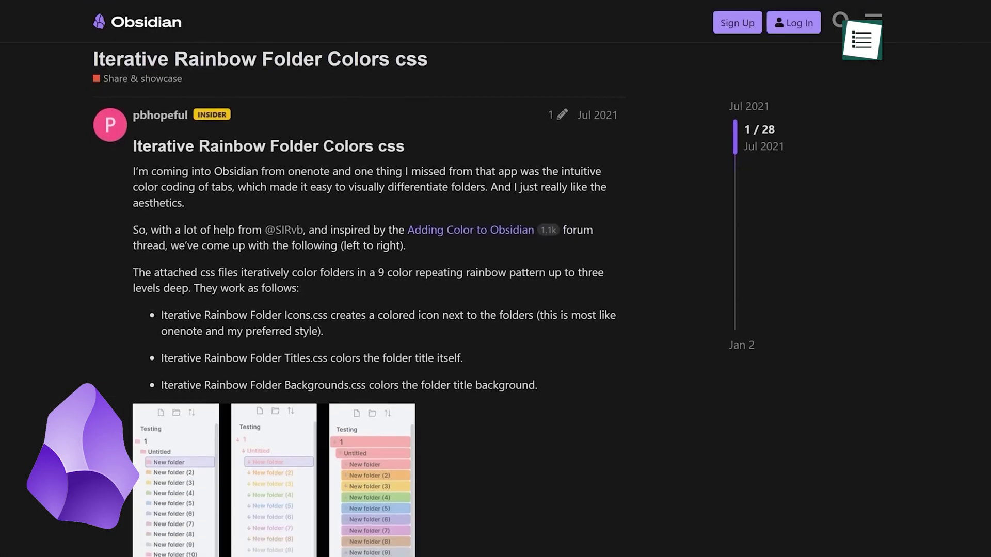
scroll(542, 279, down, 2)
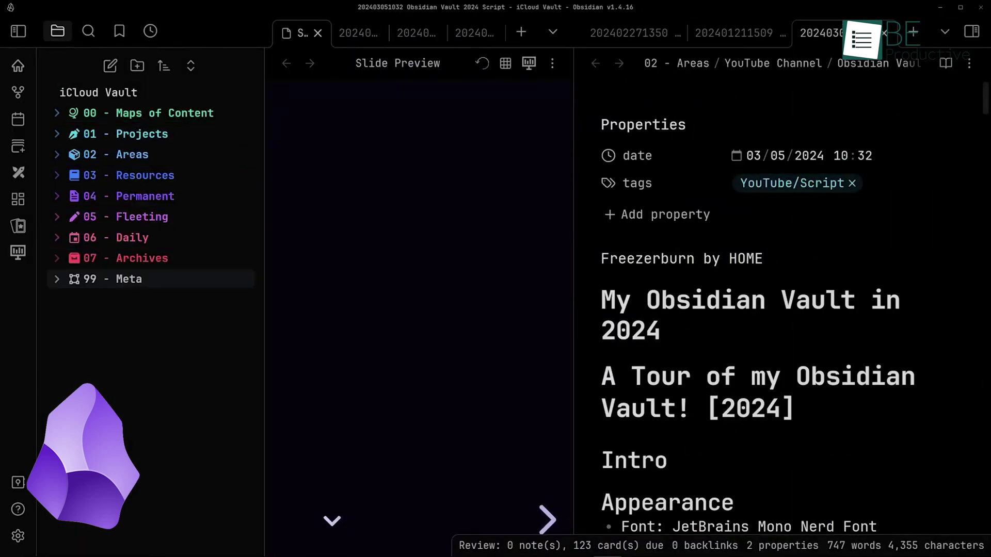
click(129, 279)
click(142, 258)
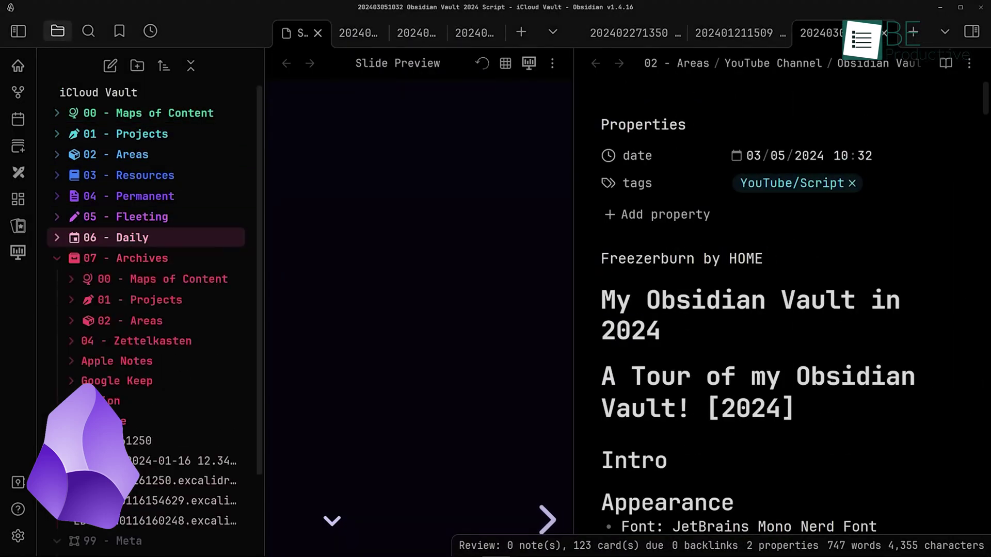
click(132, 238)
Expand 05 - Fleeting, tick Prep PDF in Engineering, and show Tasks as an October 2020 calendar.
click(142, 217)
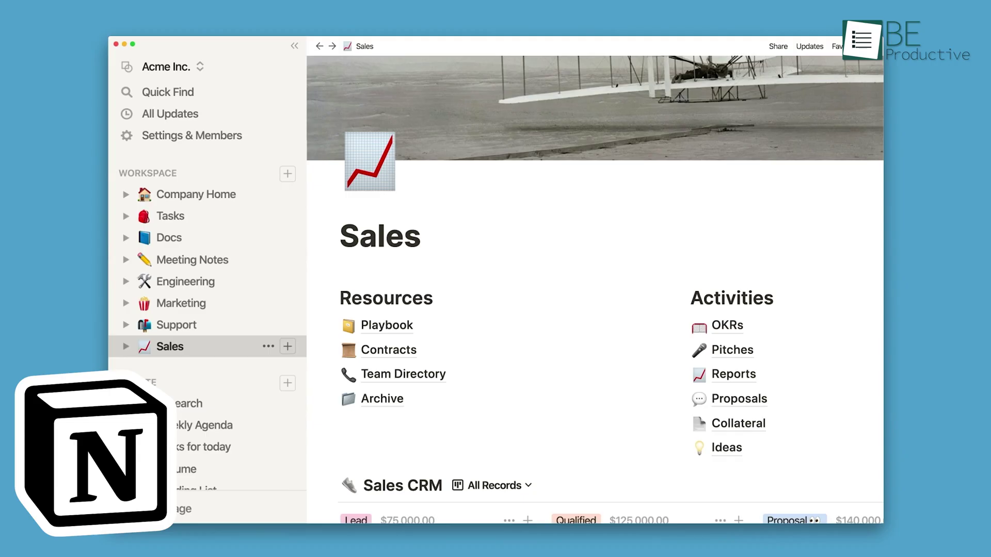
click(182, 303)
click(186, 281)
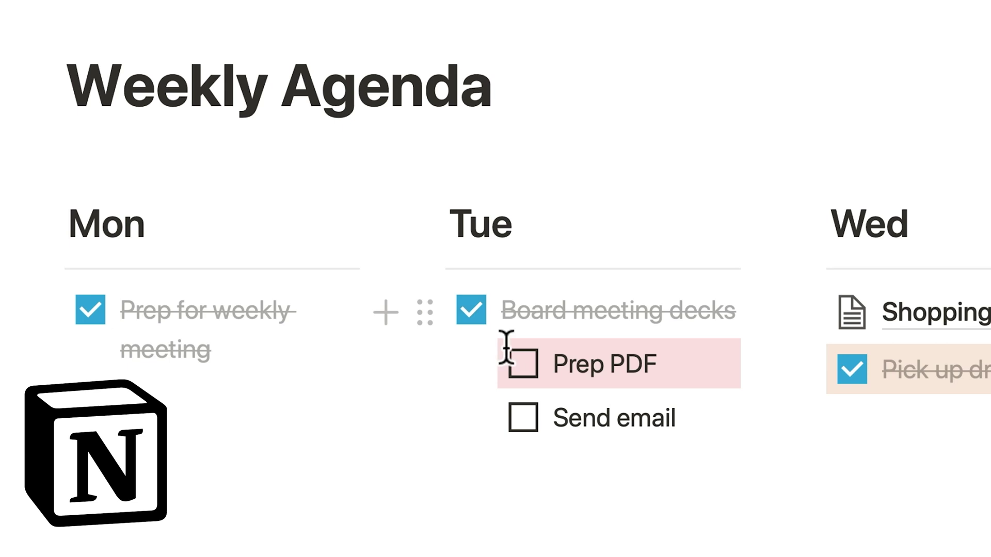
click(523, 364)
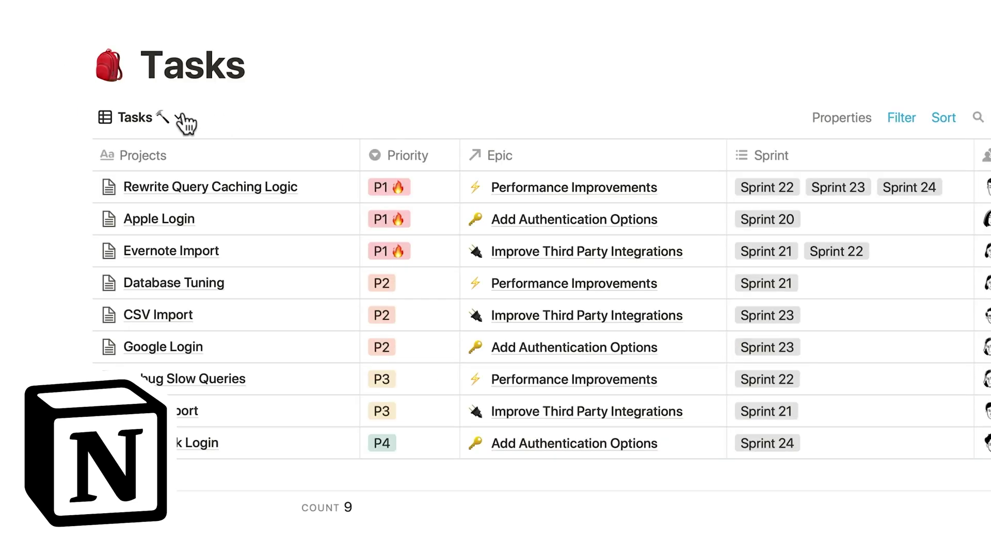
click(179, 115)
click(159, 277)
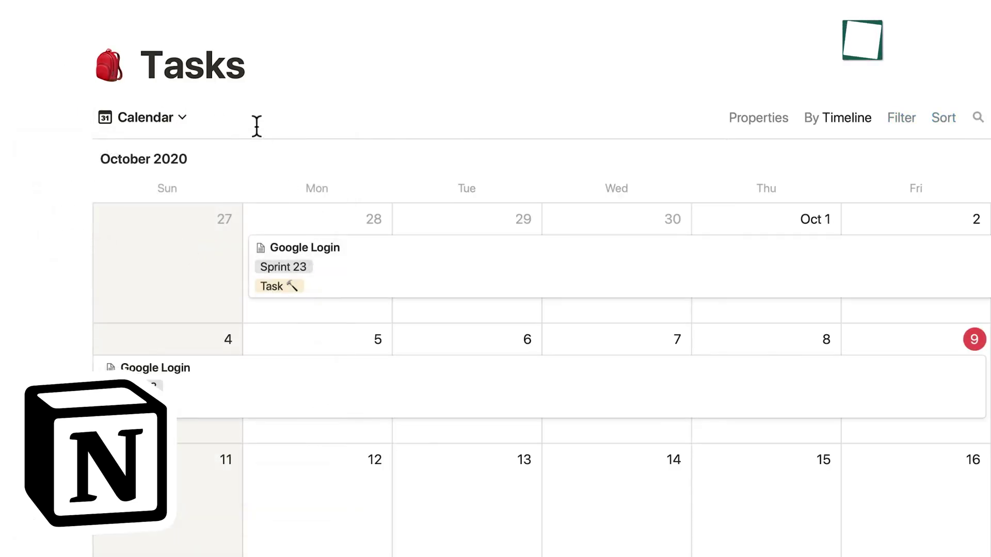